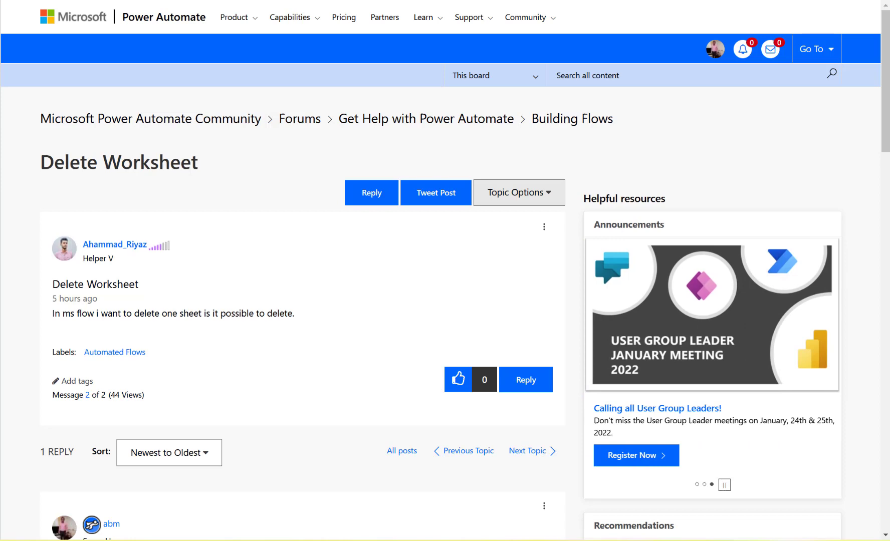
Step: Open Sports.xlsx, review the sports table on Sheet1 and postcodes on Sheet2, then close Excel
{"action": "key", "text": "super+e"}
{"action": "left_click", "coordinate": [279, 275]}
{"action": "double_click", "coordinate": [280, 274]}
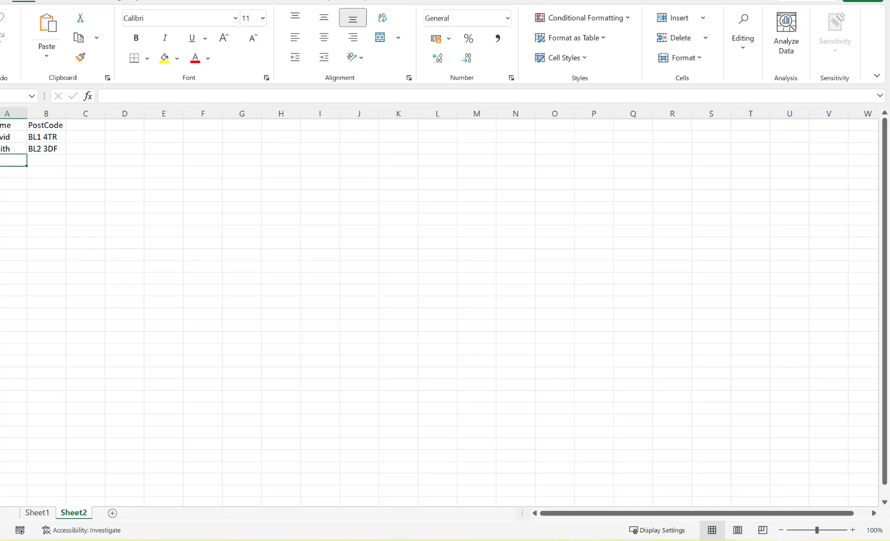
{"action": "left_click", "coordinate": [38, 512]}
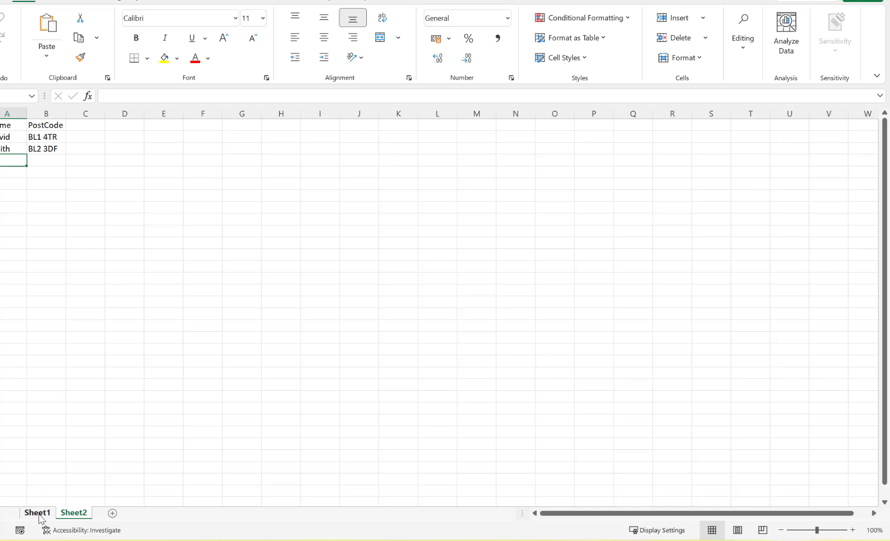
{"action": "left_click", "coordinate": [80, 513]}
{"action": "key", "text": "alt+F4"}
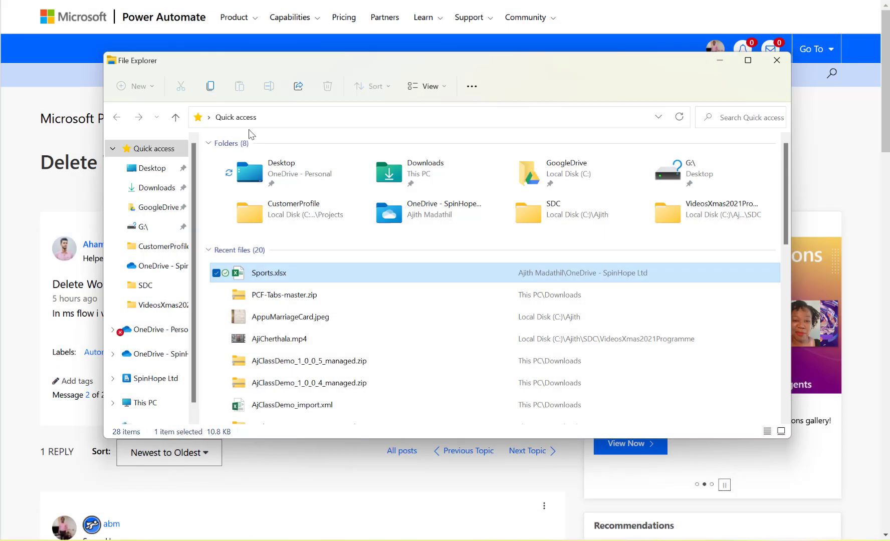
{"action": "left_click", "coordinate": [50, 275]}
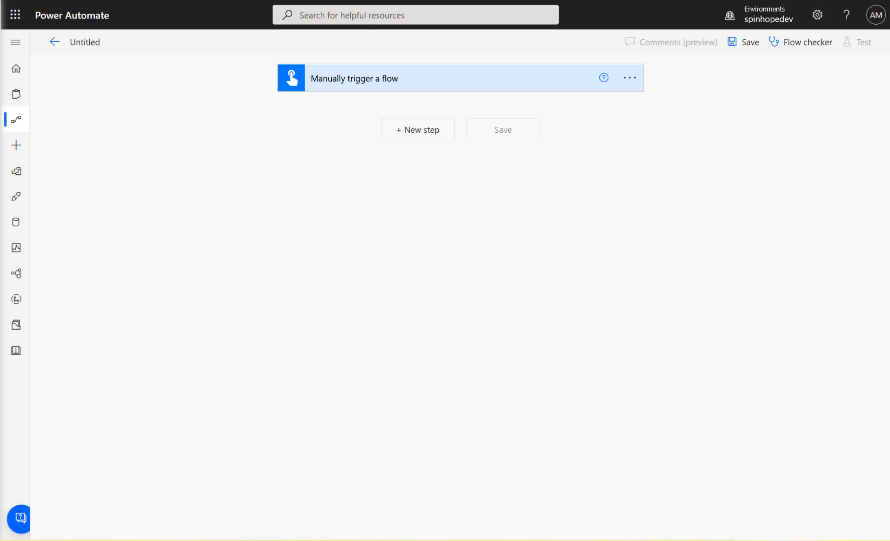
{"action": "left_click", "coordinate": [407, 131]}
{"action": "left_click", "coordinate": [452, 244]}
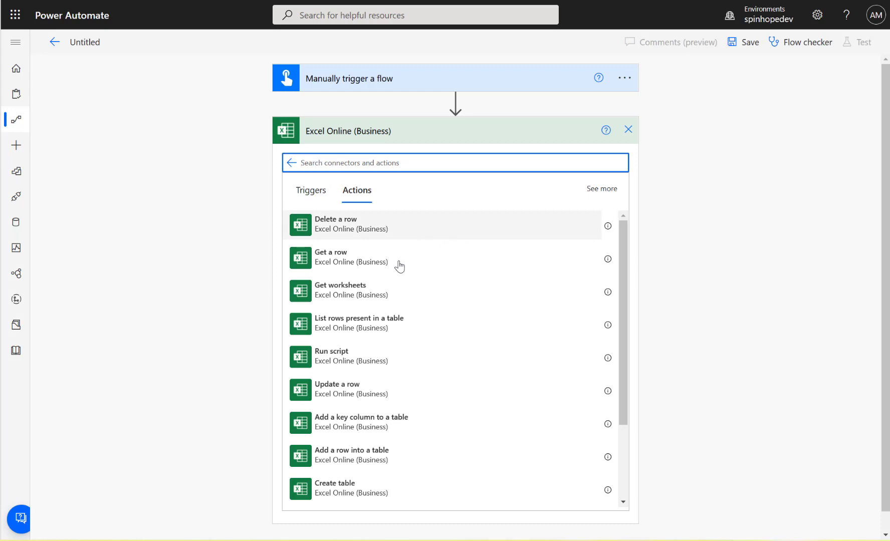
{"action": "left_click", "coordinate": [367, 328]}
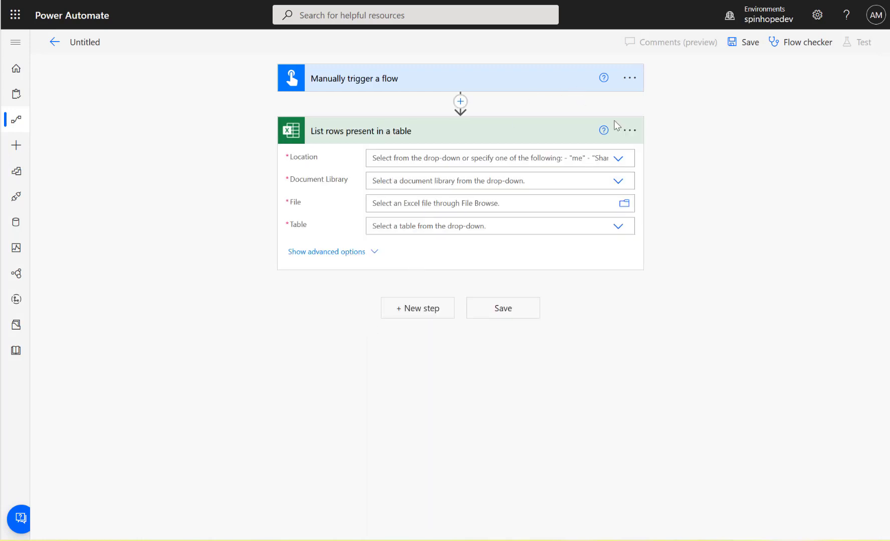
{"action": "left_click", "coordinate": [617, 160]}
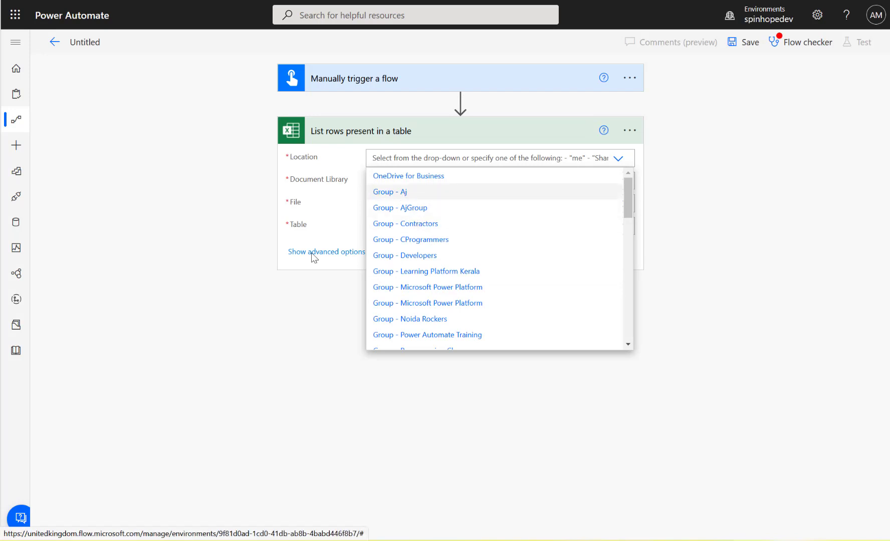
{"action": "left_click", "coordinate": [383, 150]}
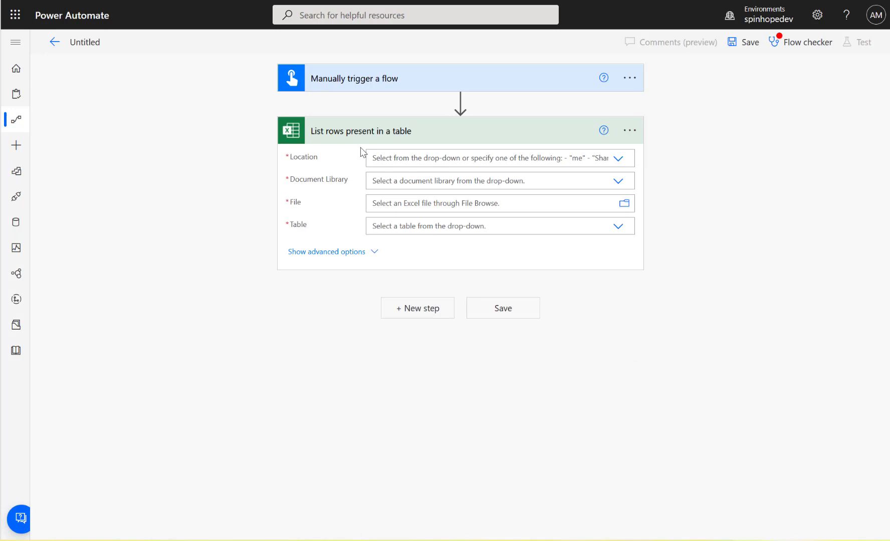
{"action": "left_click", "coordinate": [420, 313]}
{"action": "left_click", "coordinate": [447, 299]}
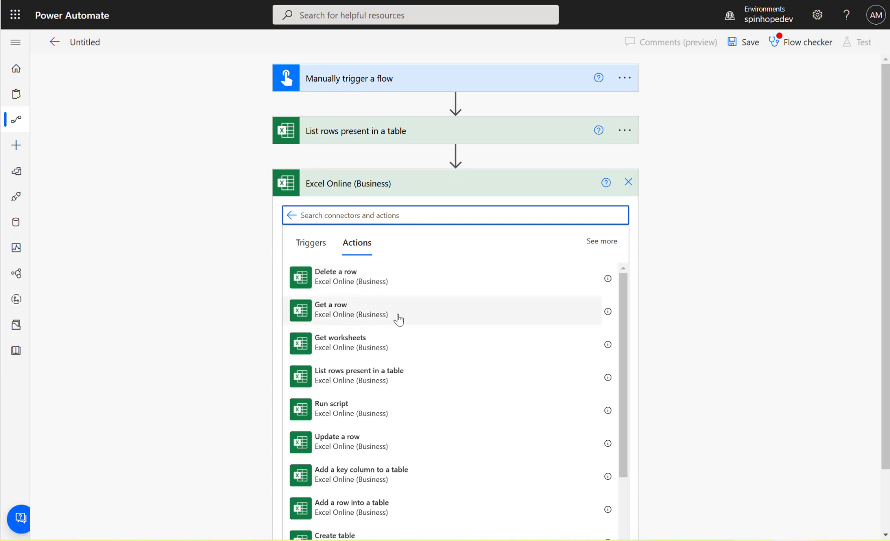
{"action": "type", "text": "delete"}
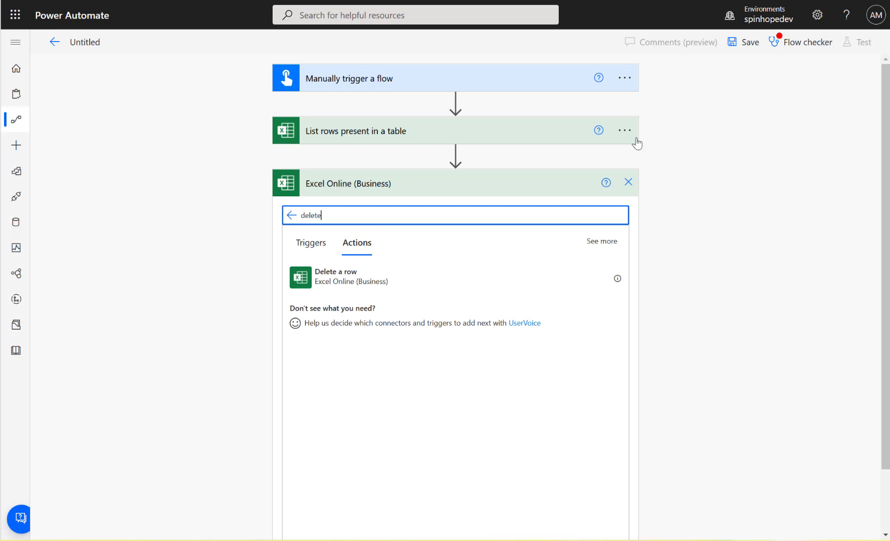
{"action": "left_click", "coordinate": [628, 181]}
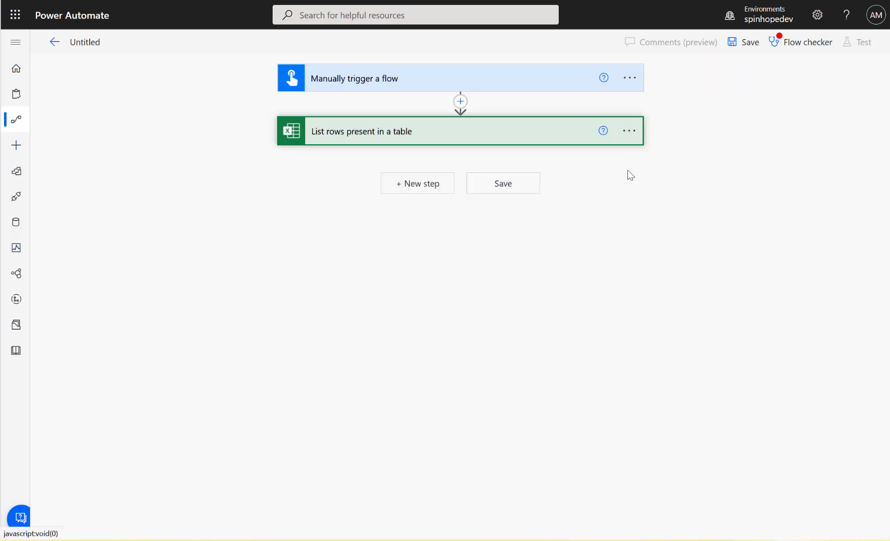
{"action": "left_click", "coordinate": [629, 131]}
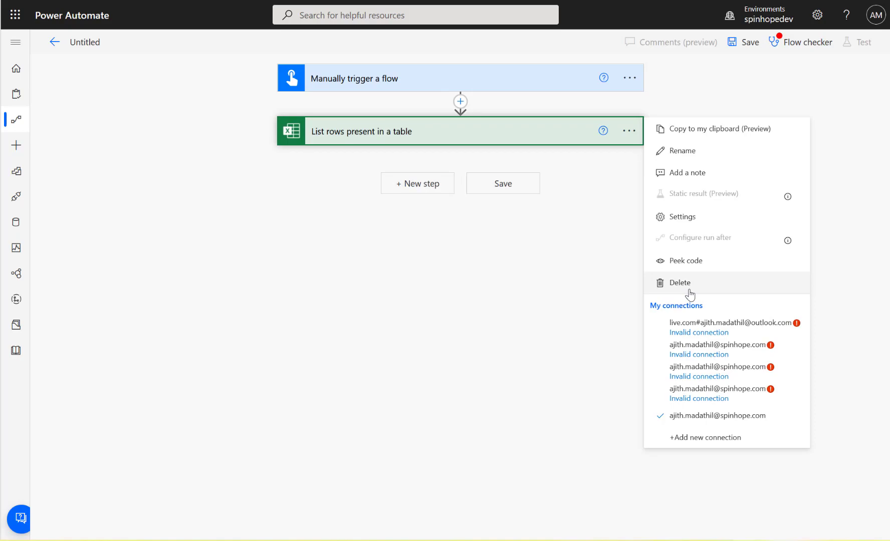
{"action": "left_click", "coordinate": [632, 283]}
{"action": "left_click", "coordinate": [465, 299]}
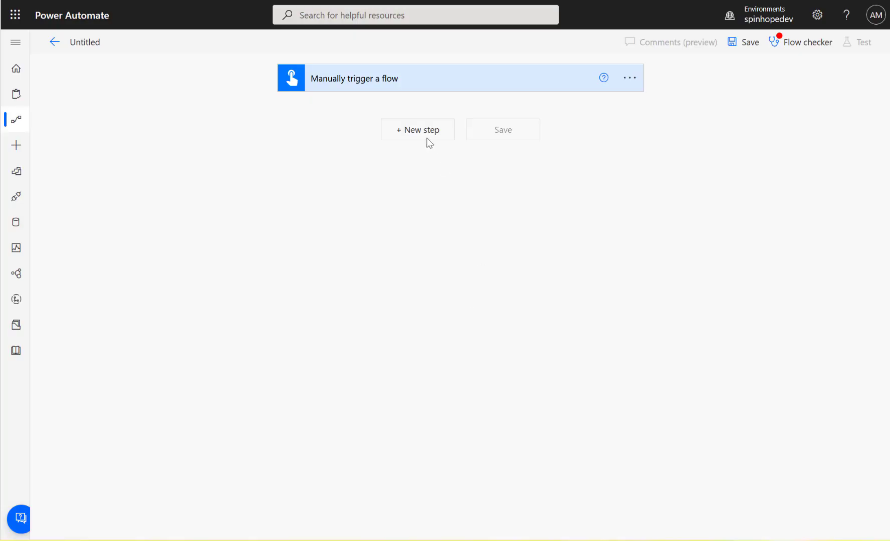
Step: Add the Office 365 Groups 'Send an HTTP request (preview)' action after the manual trigger
{"action": "left_click", "coordinate": [412, 130]}
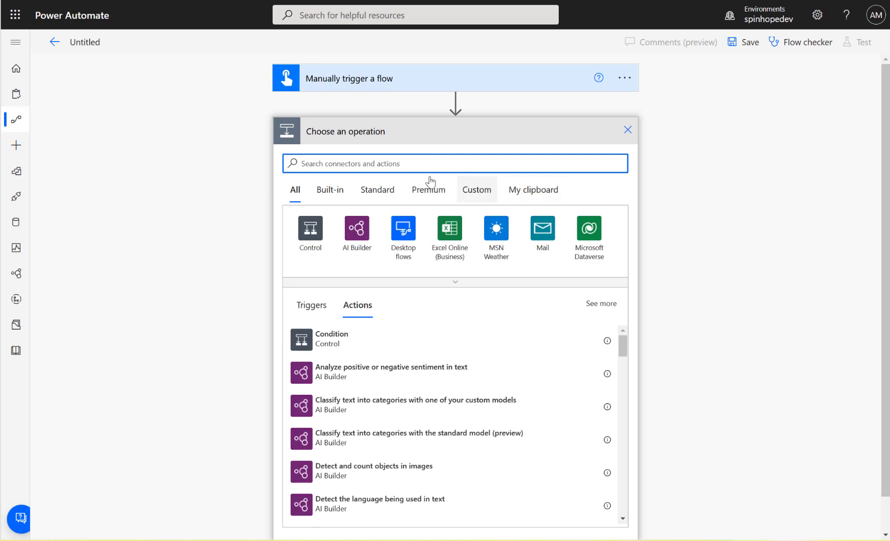
{"action": "type", "text": "oof"}
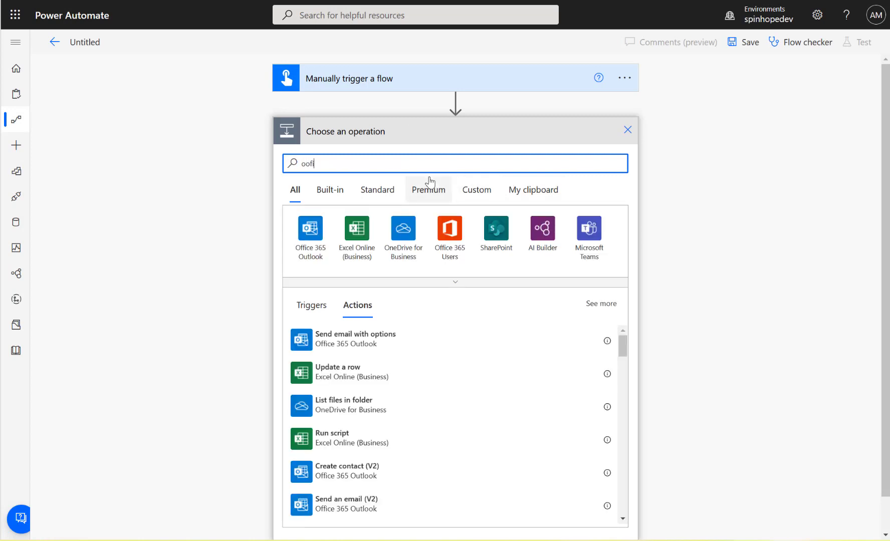
{"action": "type", "text": "i"}
{"action": "key", "text": "BackSpace"}
{"action": "key", "text": "BackSpace"}
{"action": "key", "text": "BackSpace"}
{"action": "type", "text": "ffice"}
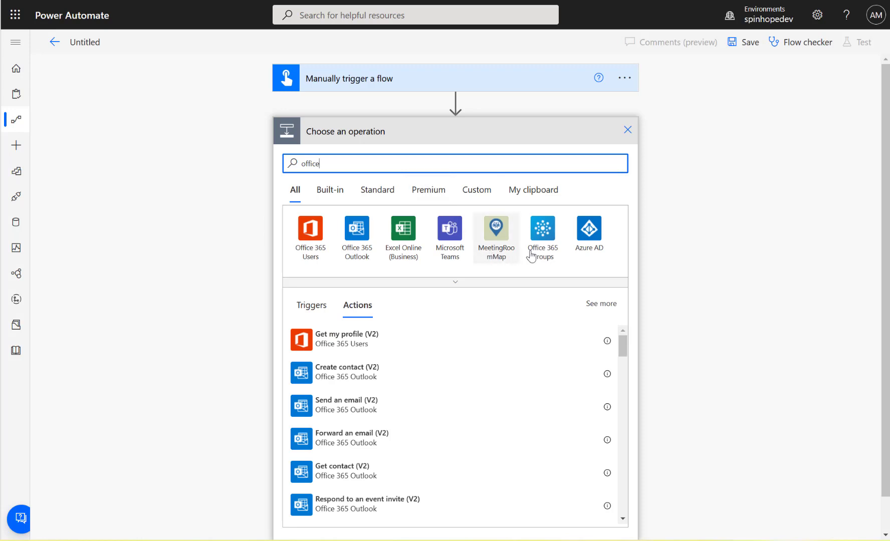
{"action": "left_click", "coordinate": [541, 257]}
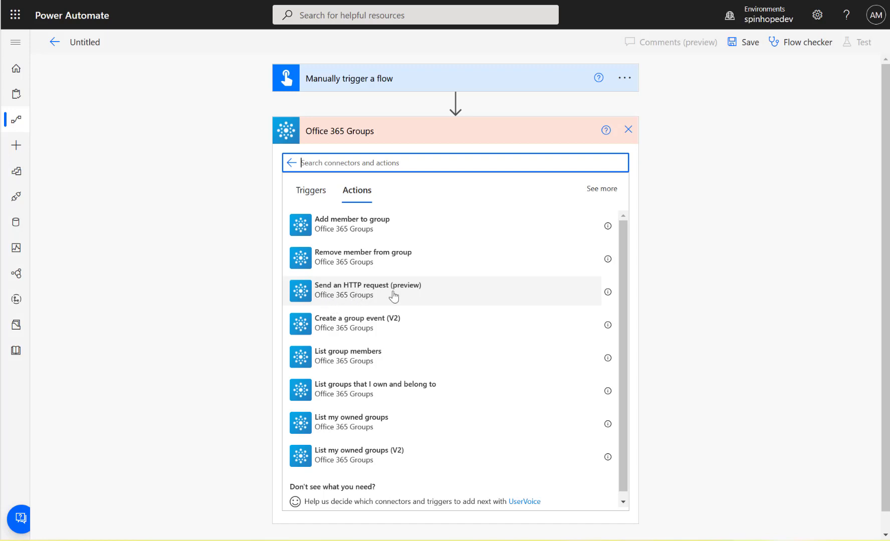
{"action": "left_click", "coordinate": [375, 295]}
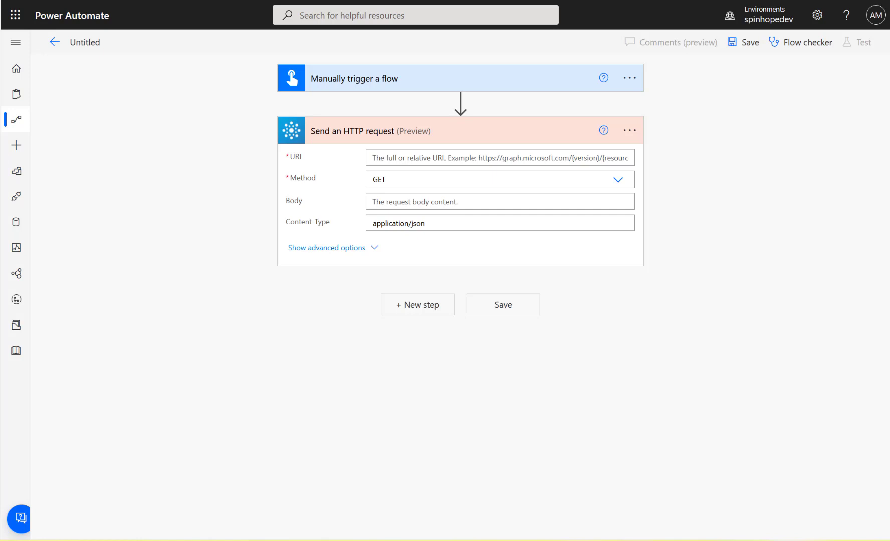
{"action": "left_click", "coordinate": [416, 156]}
{"action": "type", "text": "https://graph.microsoft.com/v1.0/me/drive/root/children"}
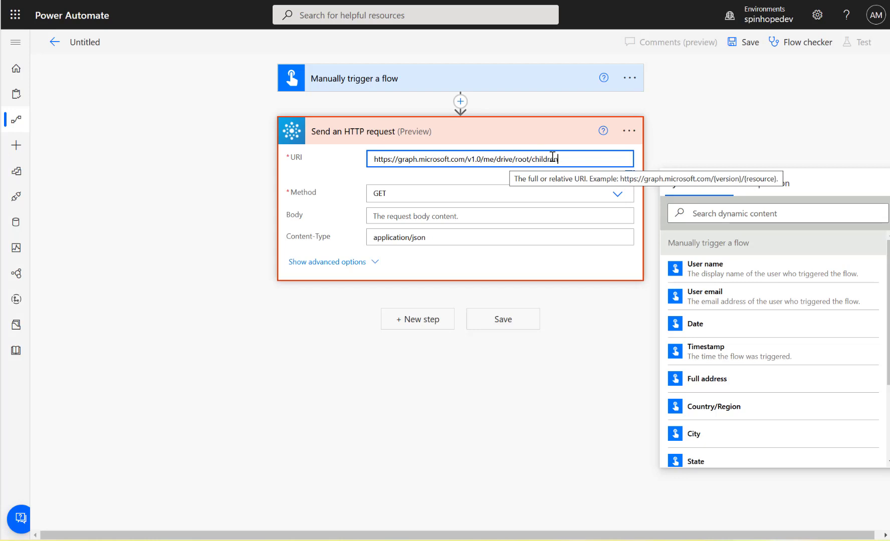
{"action": "left_click", "coordinate": [104, 45]}
{"action": "key", "text": "ctrl+a"}
{"action": "type", "text": "Graph"}
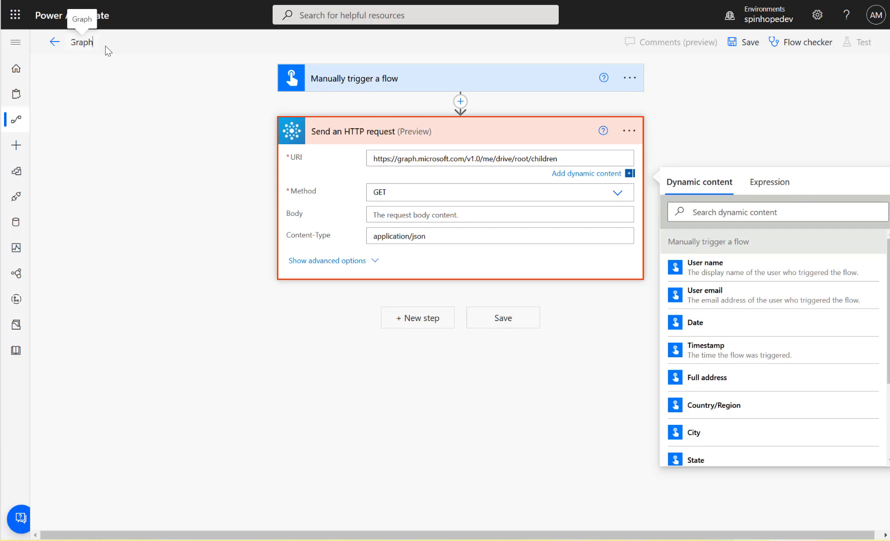
{"action": "type", "text": " API"}
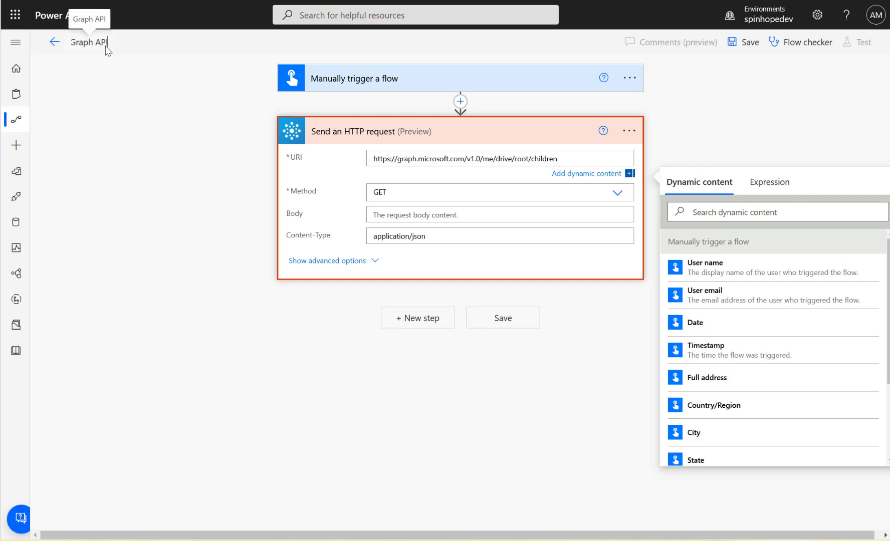
{"action": "type", "text": " Delete"}
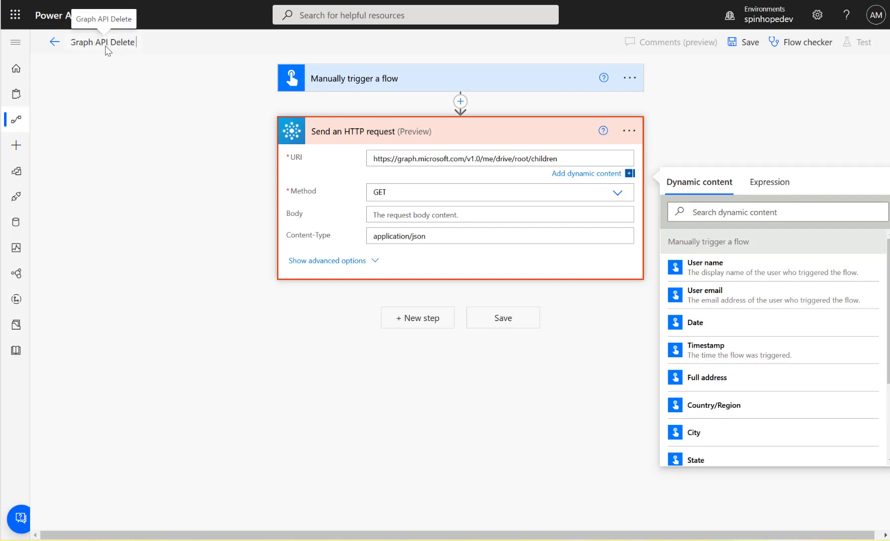
{"action": "type", "text": " WorkSheet"}
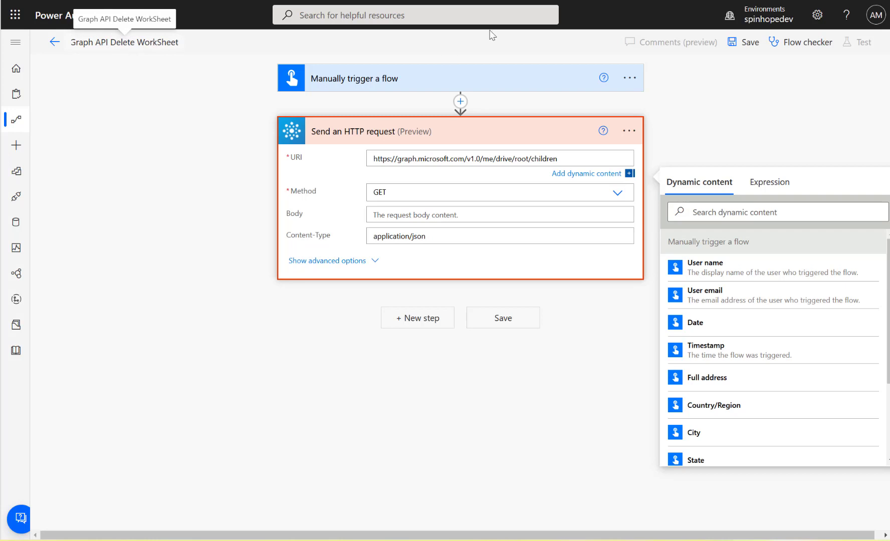
{"action": "left_click", "coordinate": [750, 43]}
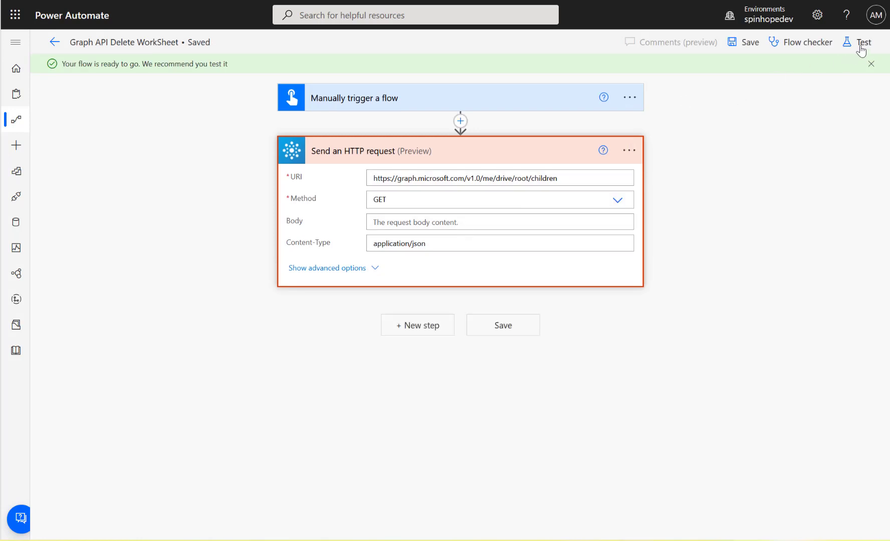
Step: Test-run the flow with a manual trigger and confirm the run succeeds
{"action": "left_click", "coordinate": [860, 43]}
{"action": "left_click", "coordinate": [722, 106]}
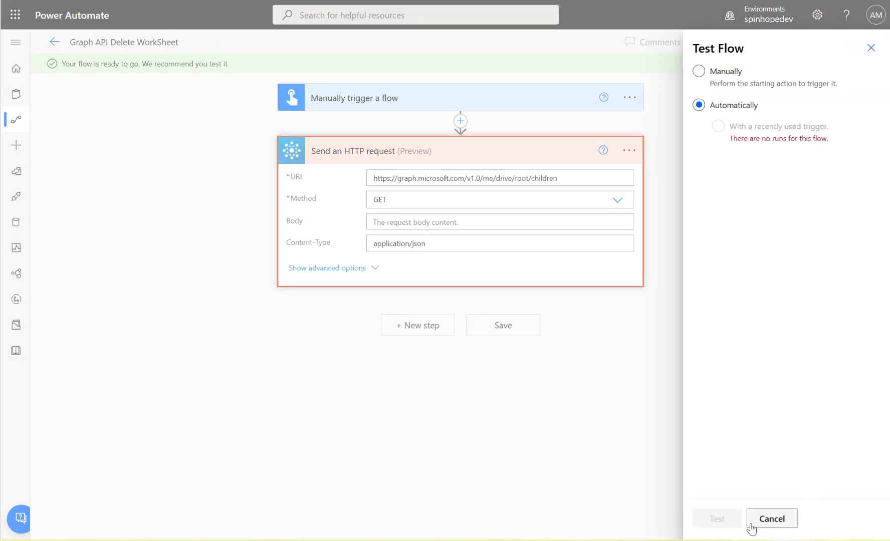
{"action": "left_click", "coordinate": [698, 71]}
{"action": "left_click", "coordinate": [730, 527]}
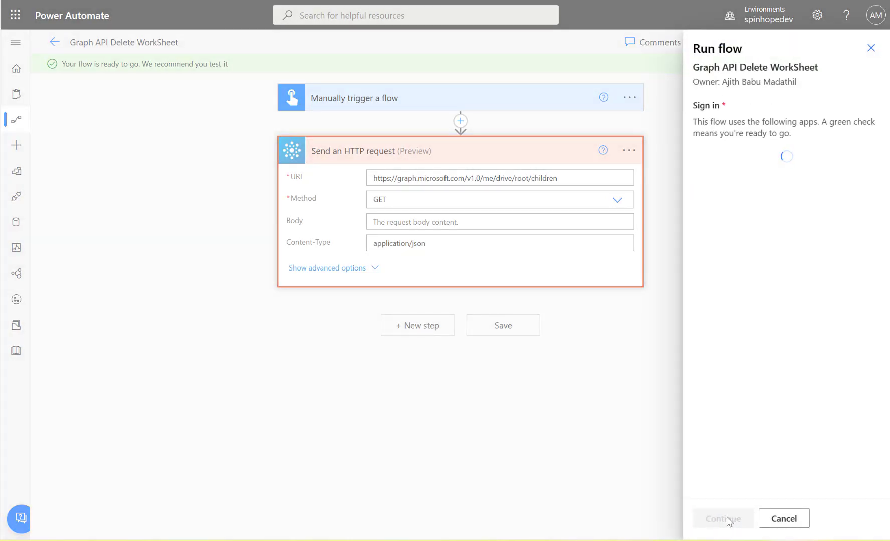
{"action": "left_click", "coordinate": [727, 520]}
{"action": "left_click", "coordinate": [727, 520]}
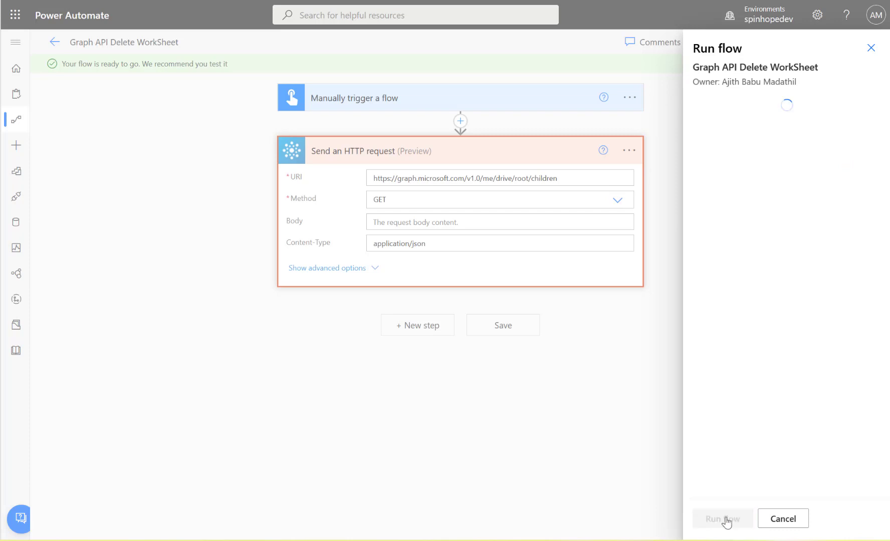
{"action": "left_click", "coordinate": [725, 520]}
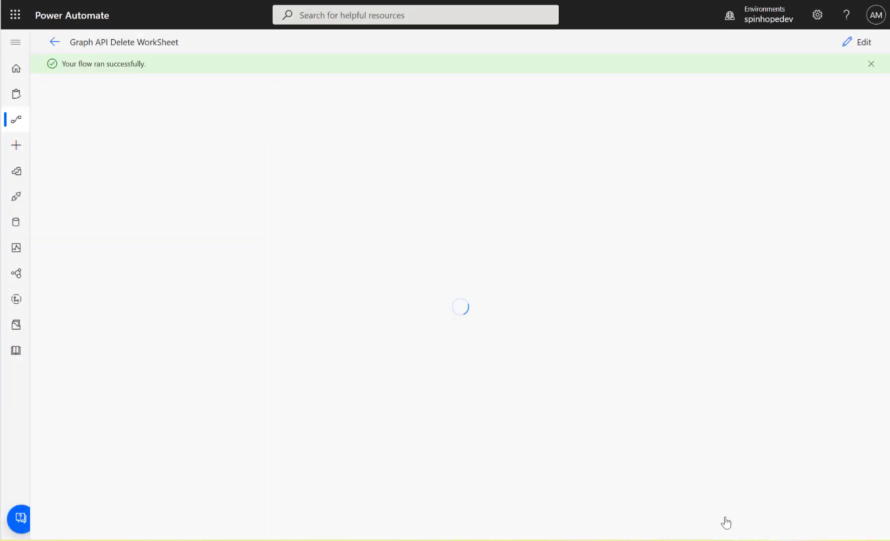
Step: Select the HTTP request step's full raw output and switch to the JSON viewer
{"action": "left_click", "coordinate": [406, 173]}
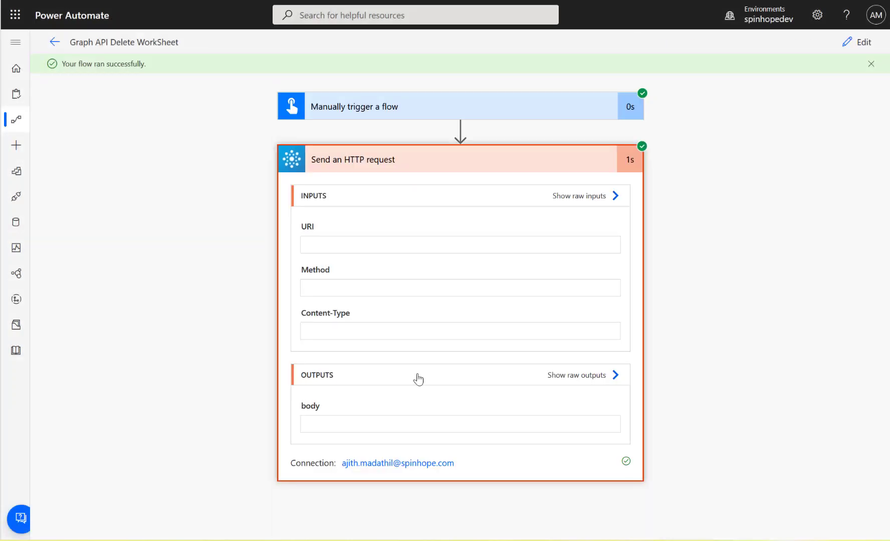
{"action": "scroll", "coordinate": [475, 444], "scroll_direction": "down", "scroll_amount": 1}
{"action": "scroll", "coordinate": [475, 445], "scroll_direction": "down", "scroll_amount": 10}
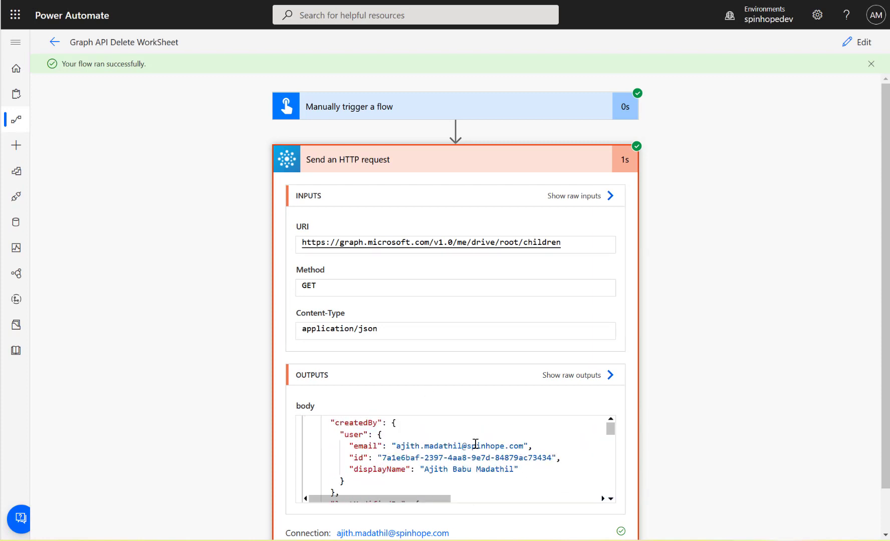
{"action": "scroll", "coordinate": [474, 443], "scroll_direction": "down", "scroll_amount": 3}
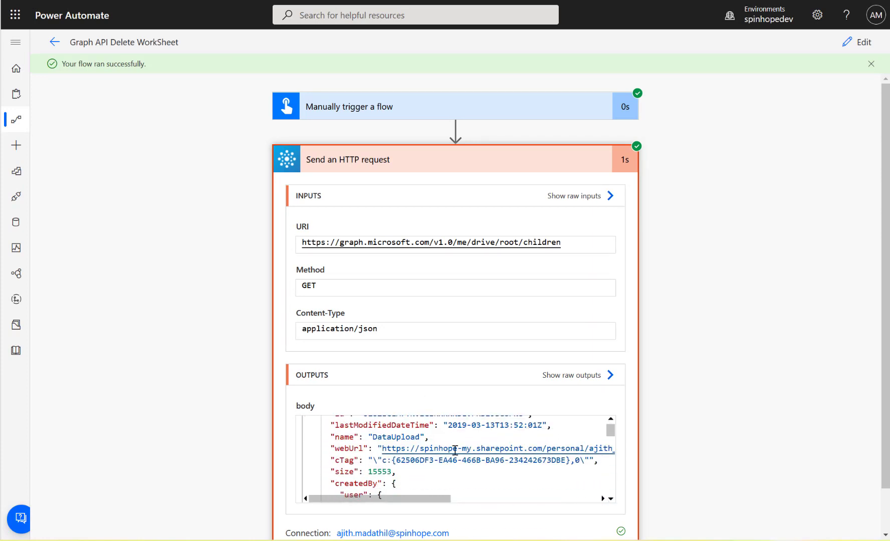
{"action": "left_click", "coordinate": [581, 376]}
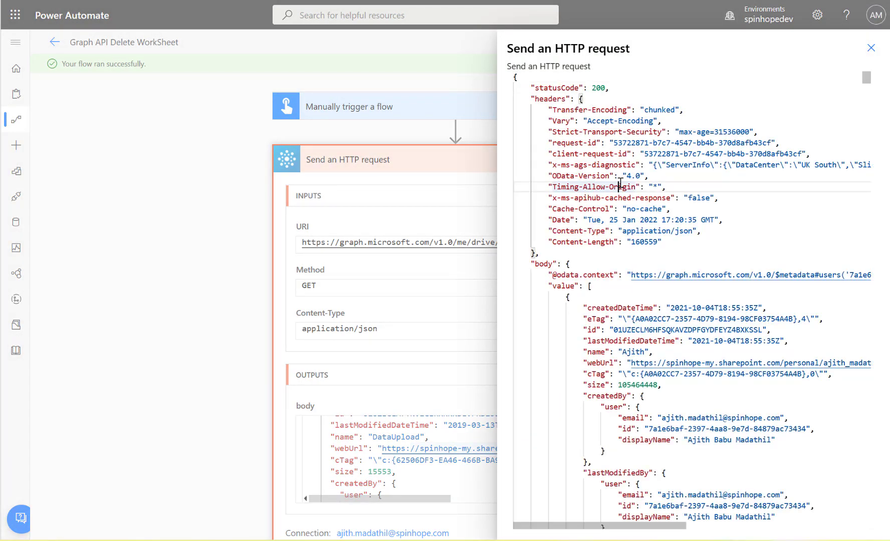
{"action": "key", "text": "ctrl+a"}
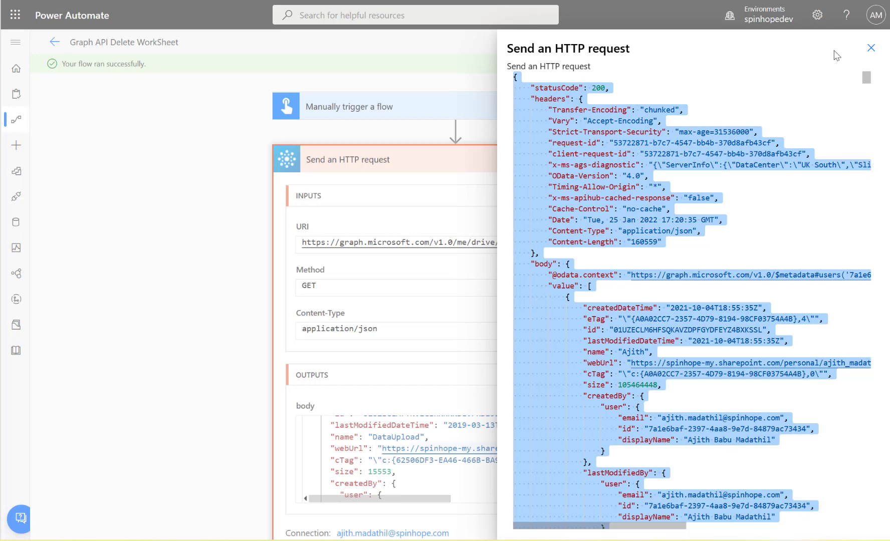
{"action": "left_click", "coordinate": [871, 48]}
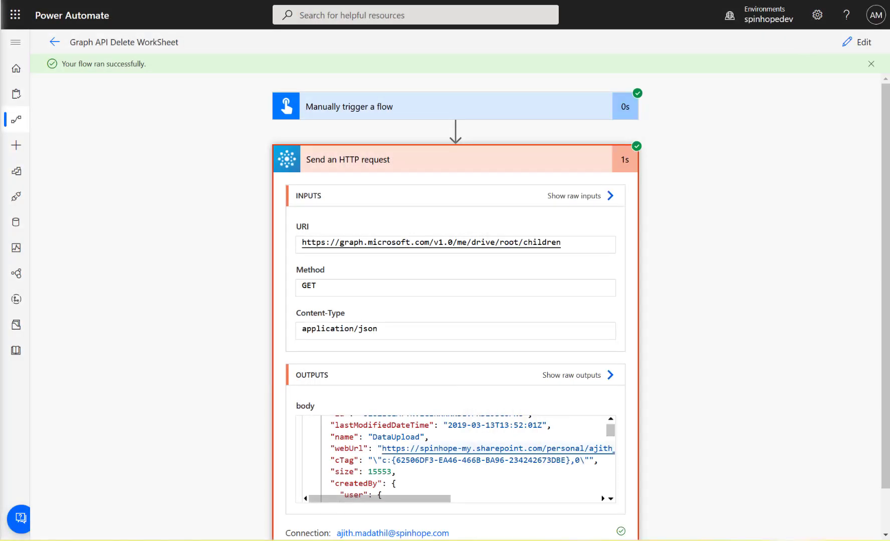
{"action": "key", "text": "ctrl+Tab"}
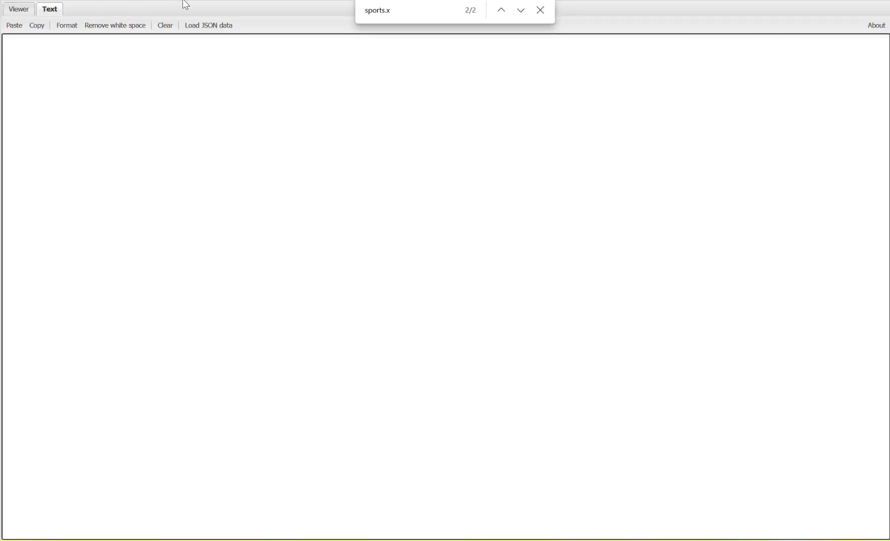
Step: Paste the response into the JSON viewer, expand body and value, then reopen the flow's URI for editing
{"action": "left_click", "coordinate": [162, 67]}
{"action": "key", "text": "ctrl+v"}
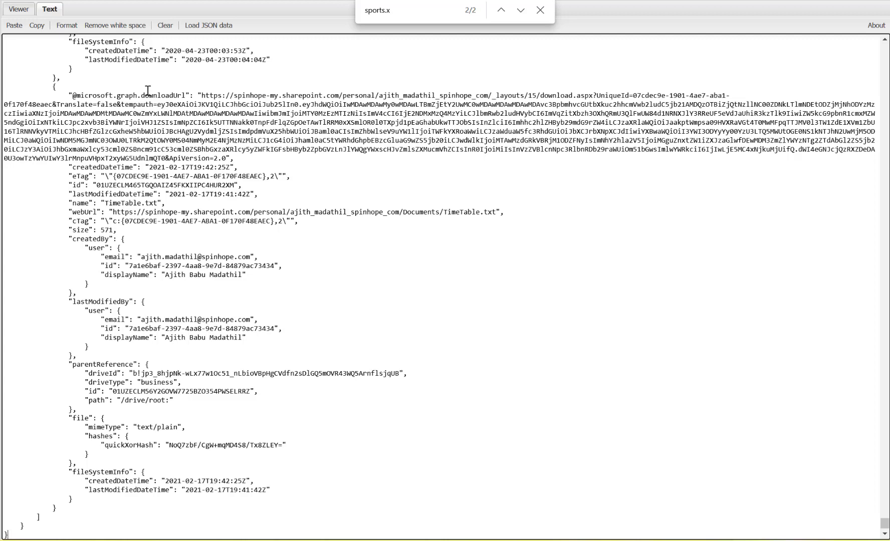
{"action": "left_click", "coordinate": [30, 12]}
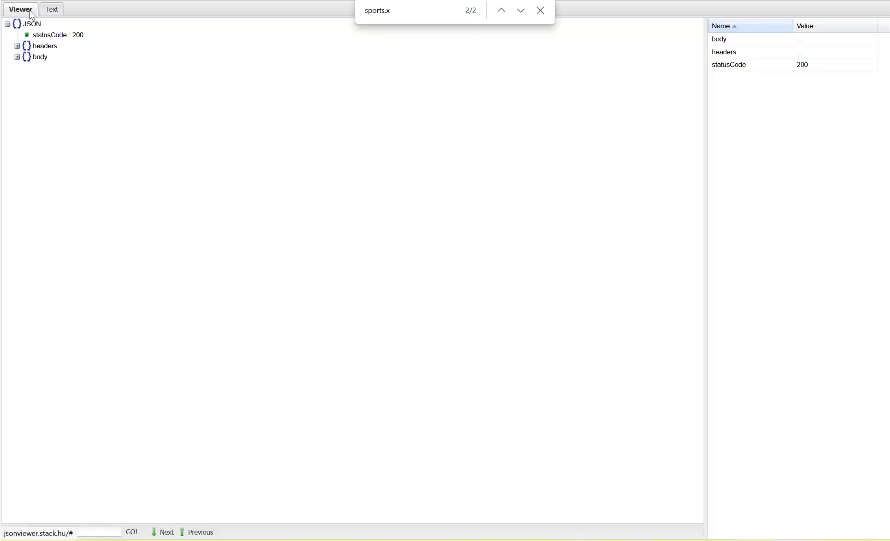
{"action": "left_click", "coordinate": [17, 57]}
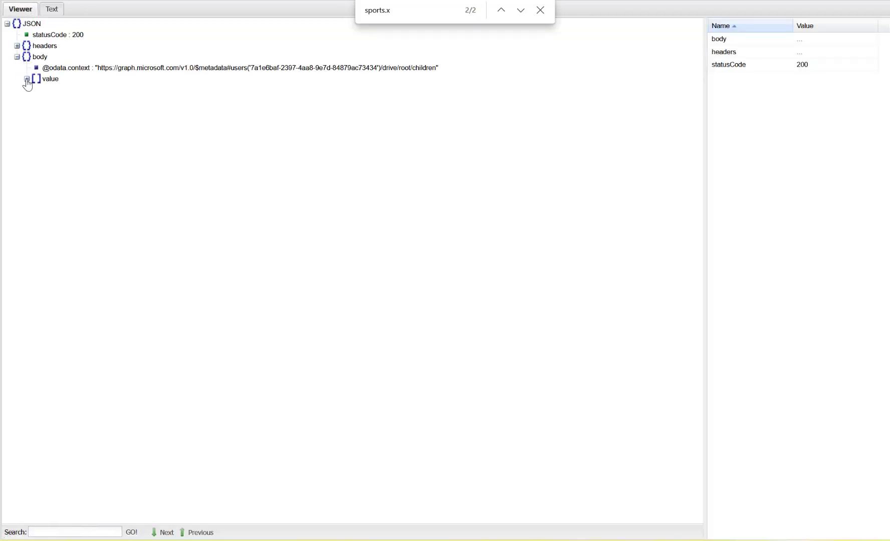
{"action": "left_click", "coordinate": [27, 80]}
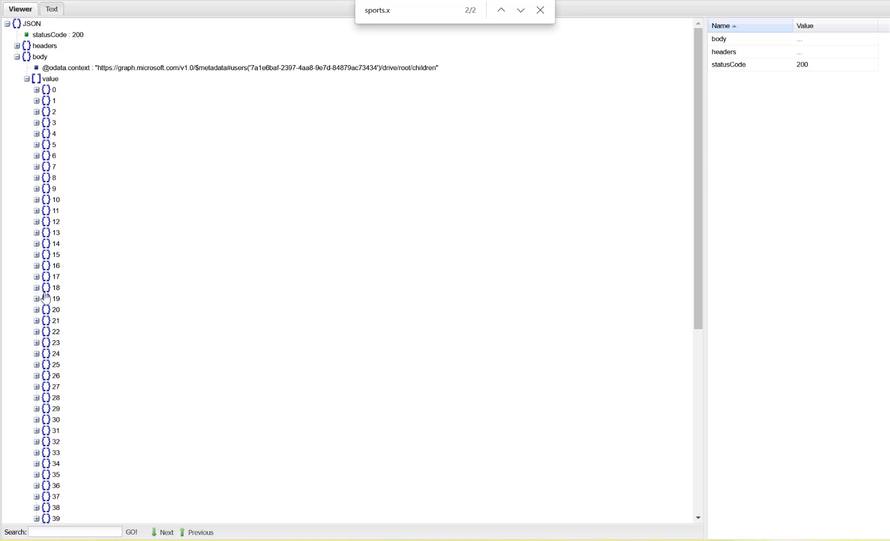
{"action": "scroll", "coordinate": [46, 296], "scroll_direction": "down", "scroll_amount": 10}
{"action": "scroll", "coordinate": [49, 144], "scroll_direction": "up", "scroll_amount": 10}
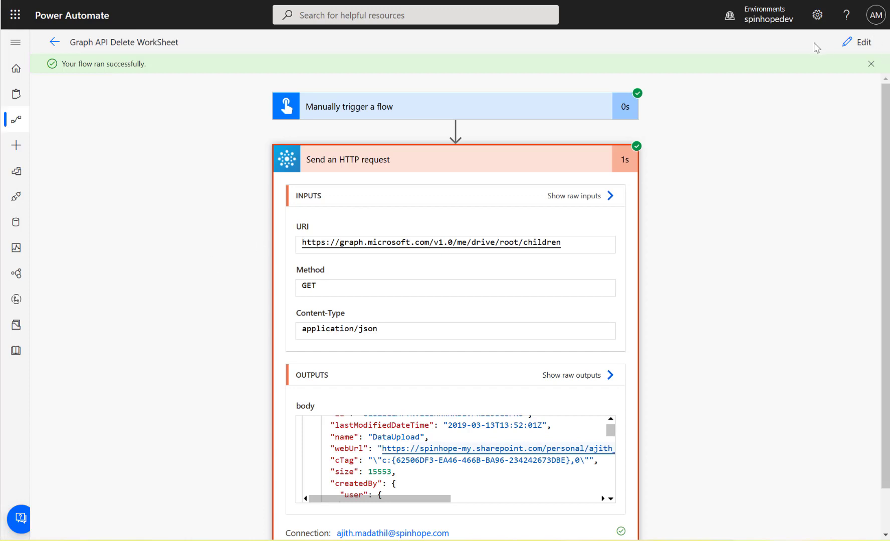
{"action": "left_click", "coordinate": [858, 42]}
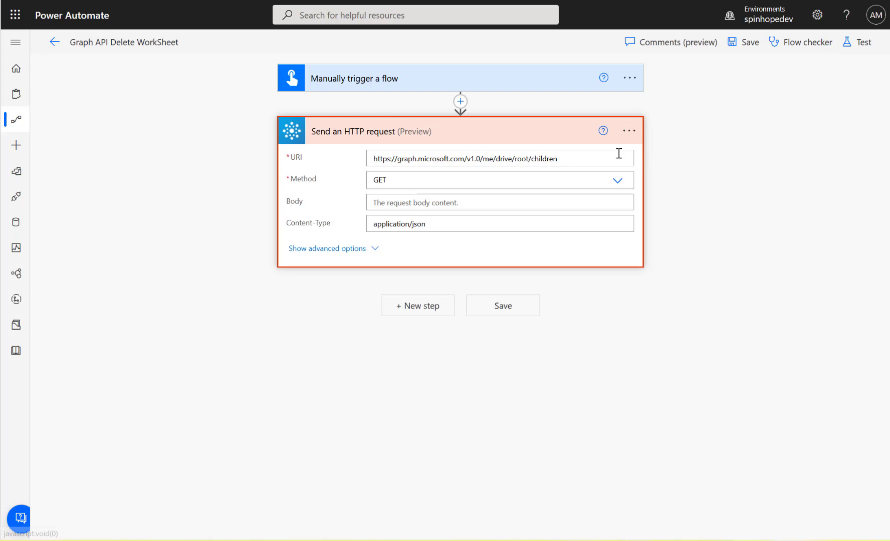
{"action": "left_click", "coordinate": [576, 157]}
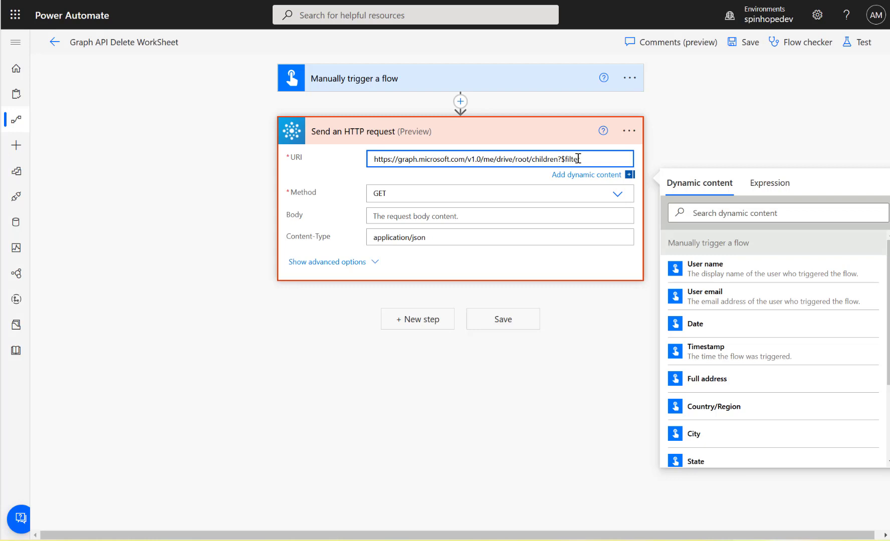
Step: Filter the URI with ?$filter=name eq 'sports.xlsx' and add a Compose step taking the HTTP body
{"action": "type", "text": "me eq 'sports.xlsx"}
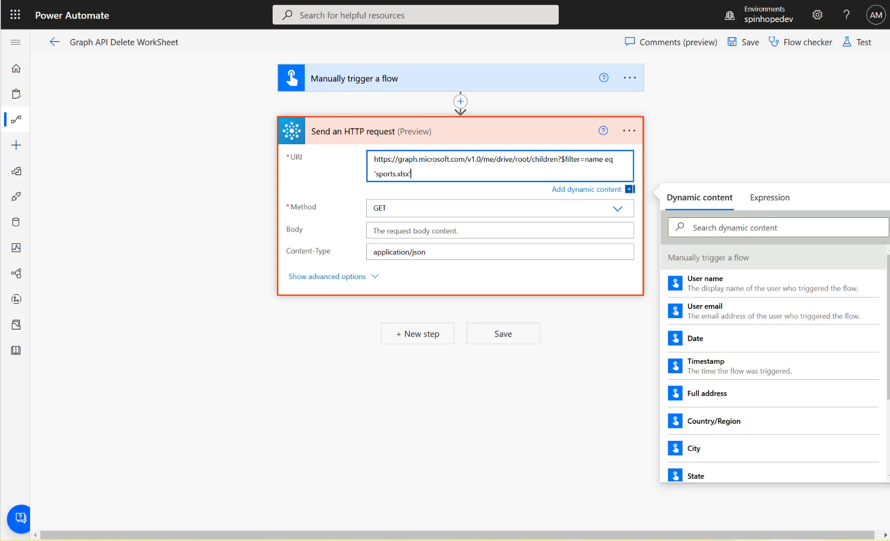
{"action": "left_click", "coordinate": [421, 334]}
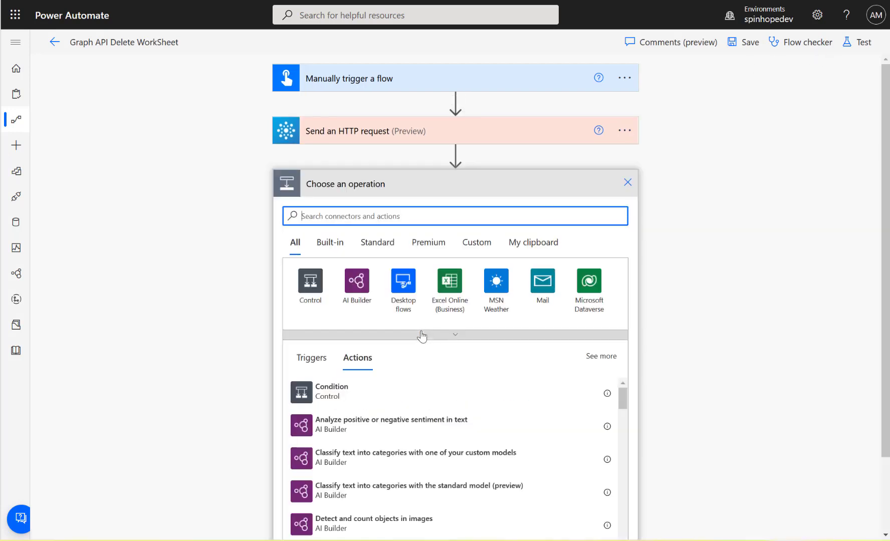
{"action": "type", "text": "com"}
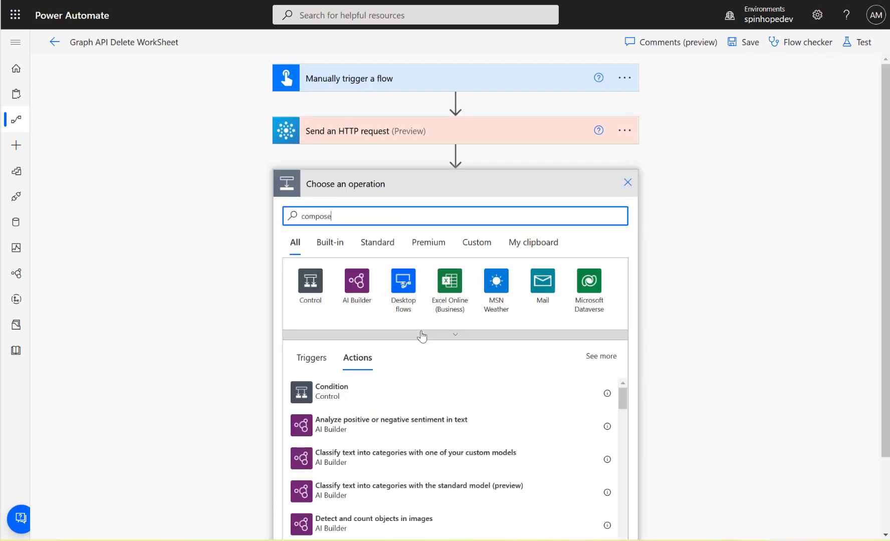
{"action": "type", "text": "pose"}
{"action": "left_click", "coordinate": [315, 391]}
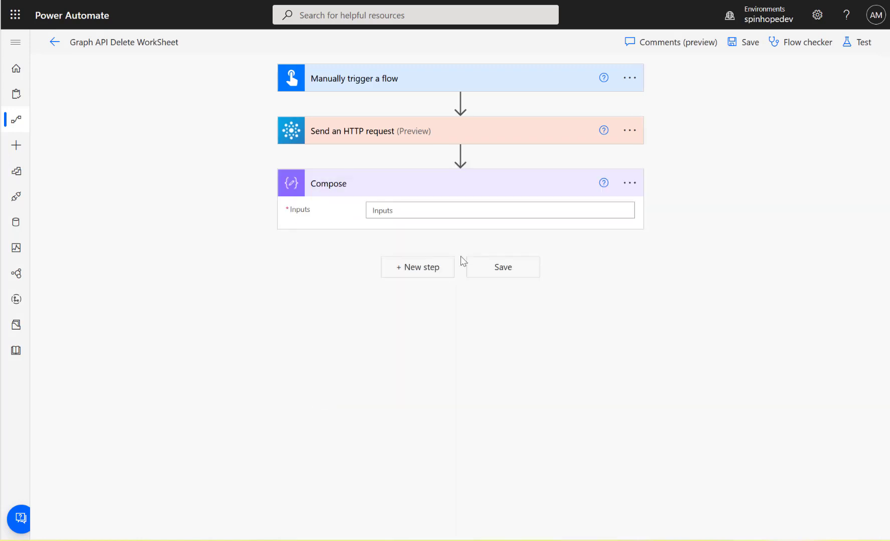
{"action": "left_click", "coordinate": [434, 216]}
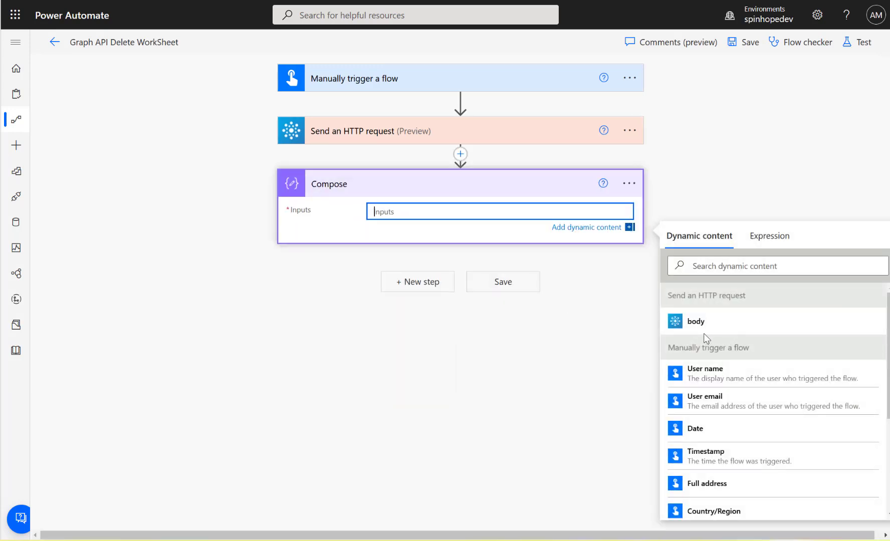
{"action": "left_click", "coordinate": [704, 328]}
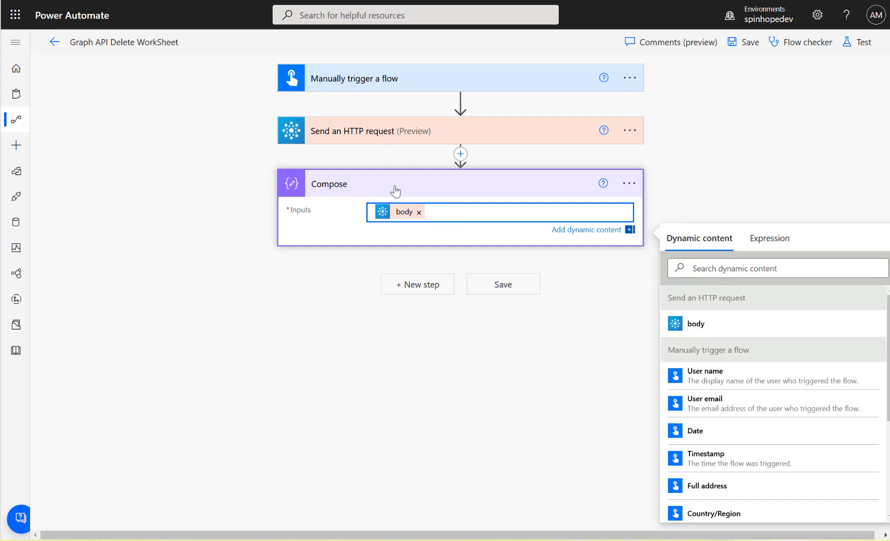
Step: Save and test-run the filtered flow, then select the Compose step's output JSON
{"action": "left_click", "coordinate": [851, 46]}
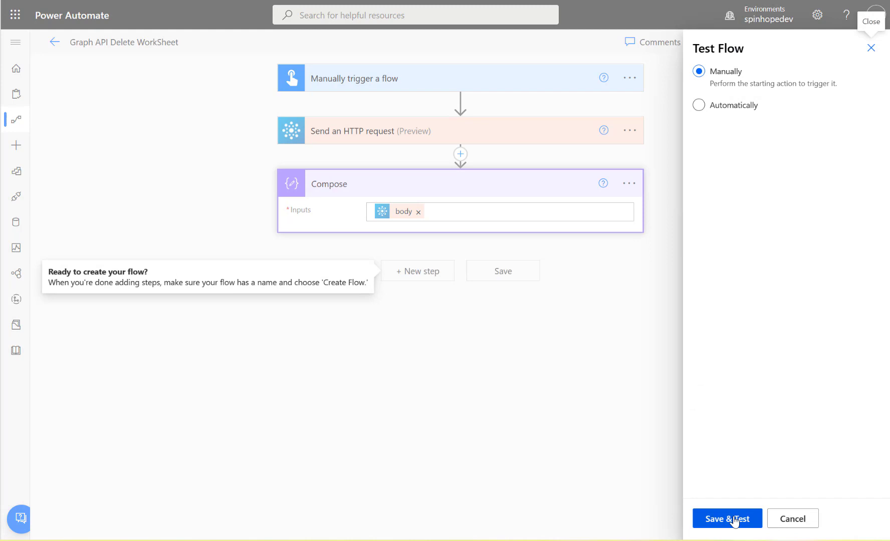
{"action": "left_click", "coordinate": [735, 519]}
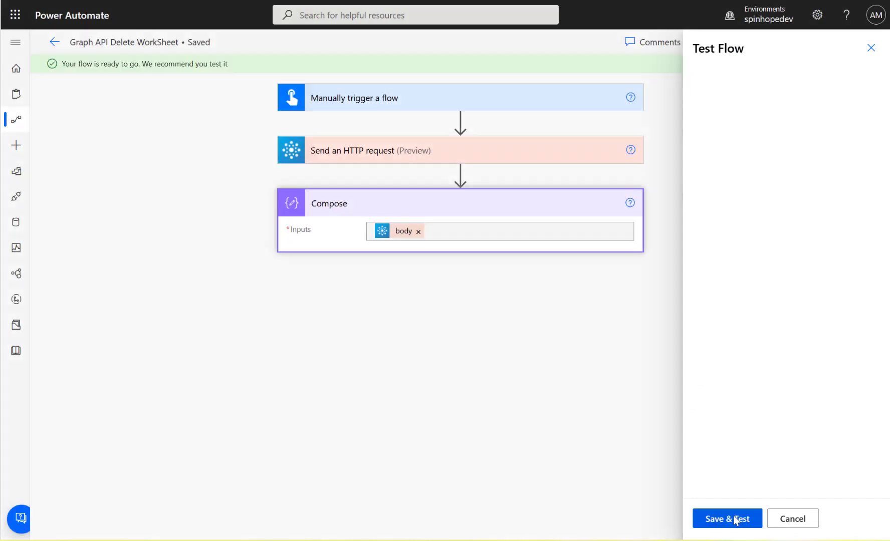
{"action": "left_click", "coordinate": [734, 520]}
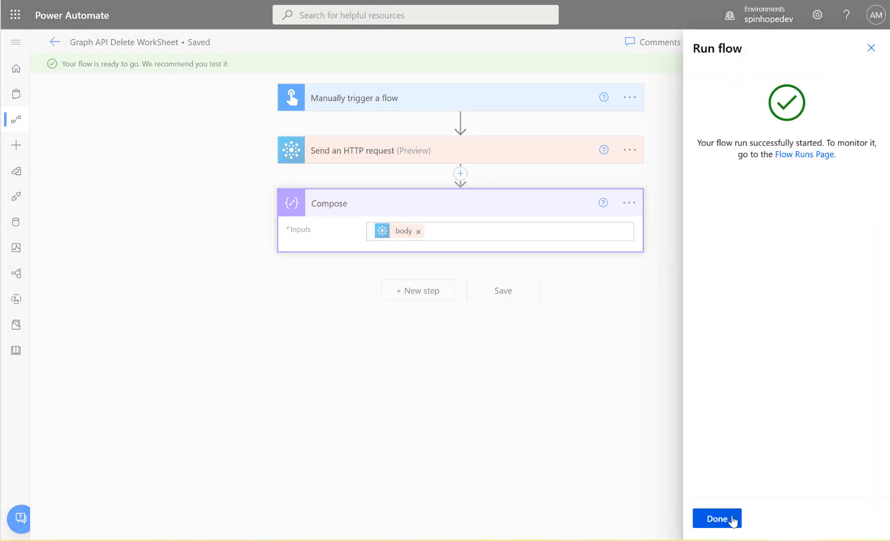
{"action": "left_click", "coordinate": [732, 520]}
{"action": "left_click", "coordinate": [401, 224]}
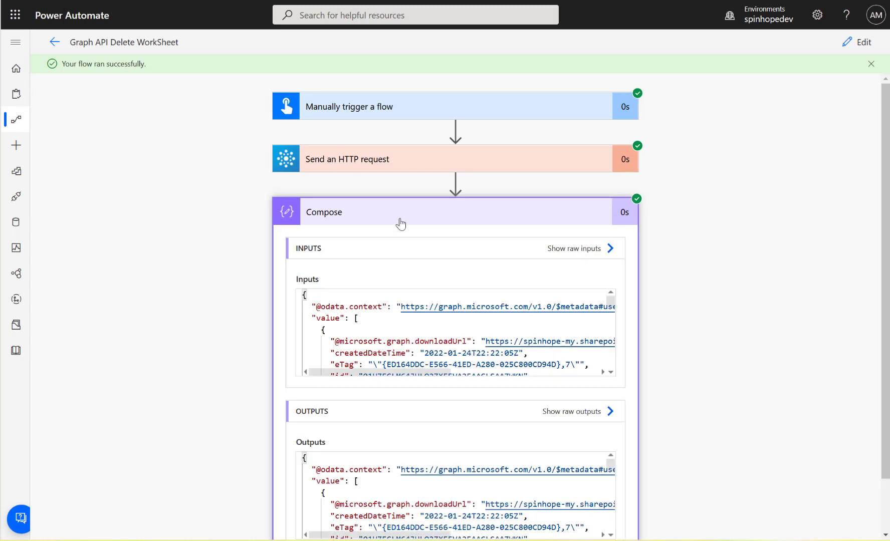
{"action": "scroll", "coordinate": [397, 406], "scroll_direction": "down", "scroll_amount": 2}
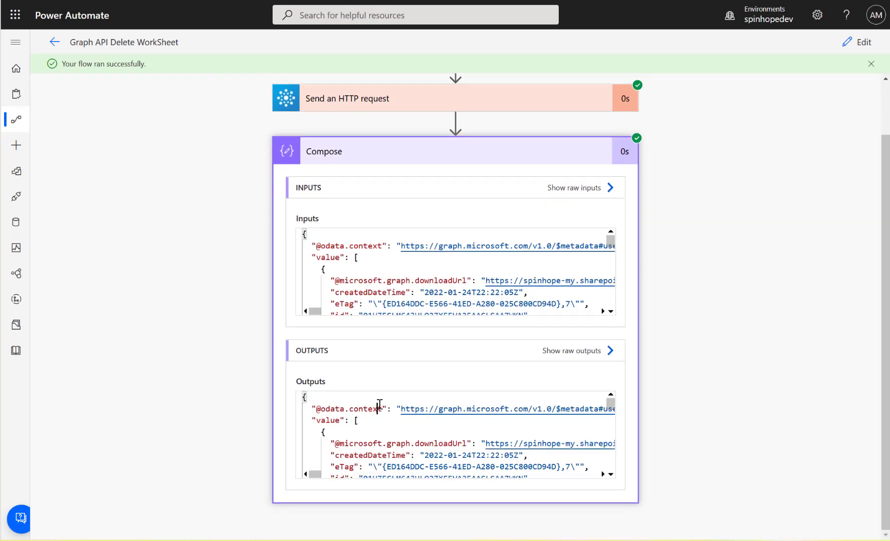
{"action": "key", "text": "ctrl+a"}
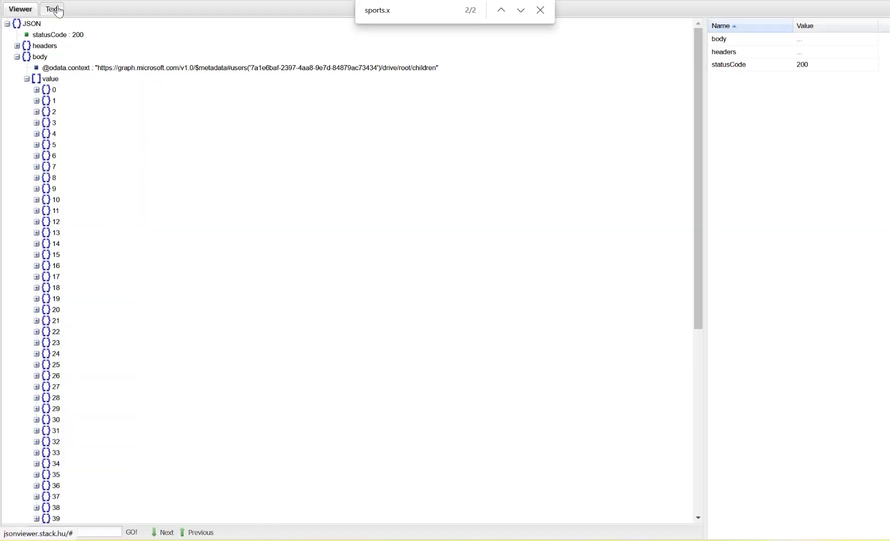
Step: Replace the viewer's JSON with the Compose output and expand value item 0, Sports.xlsx of size 11071
{"action": "left_click", "coordinate": [58, 11]}
{"action": "key", "text": "ctrl+a"}
{"action": "key", "text": "ctrl+v"}
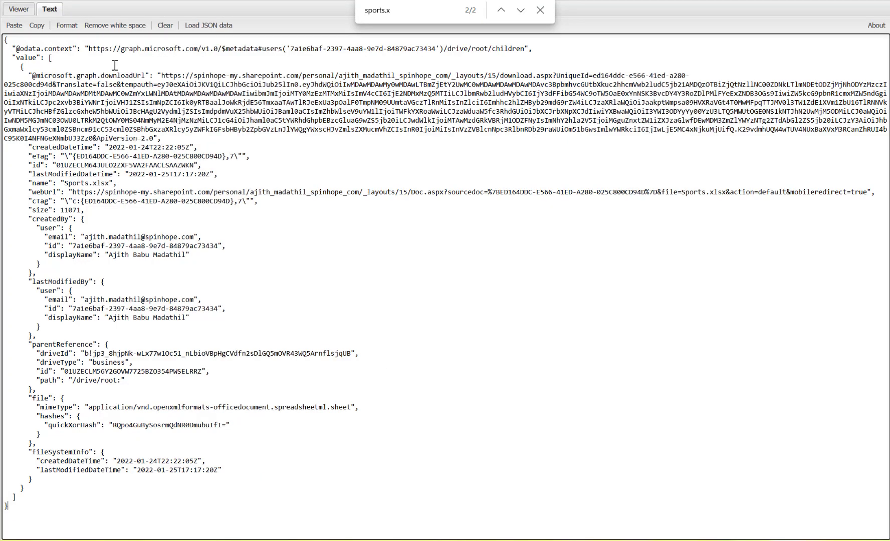
{"action": "left_click", "coordinate": [18, 11]}
{"action": "left_click", "coordinate": [23, 47]}
{"action": "left_click", "coordinate": [17, 46]}
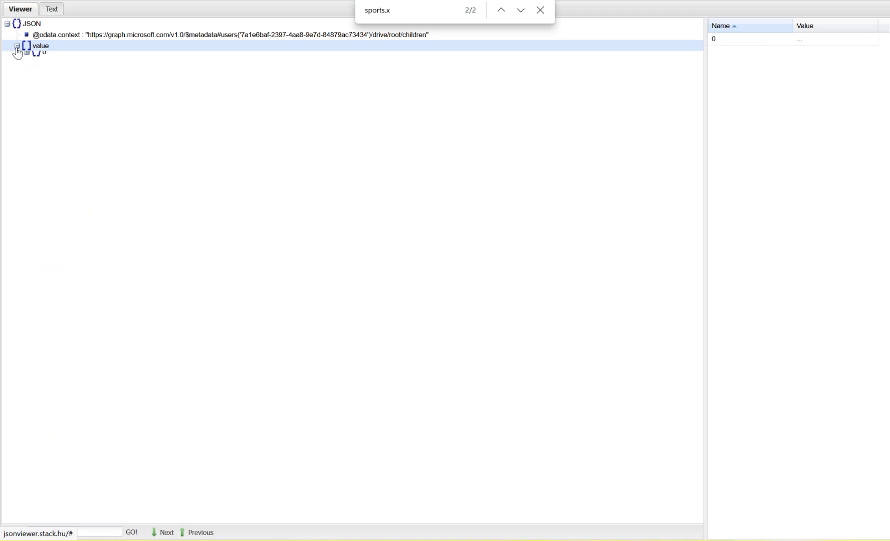
{"action": "left_click", "coordinate": [27, 57]}
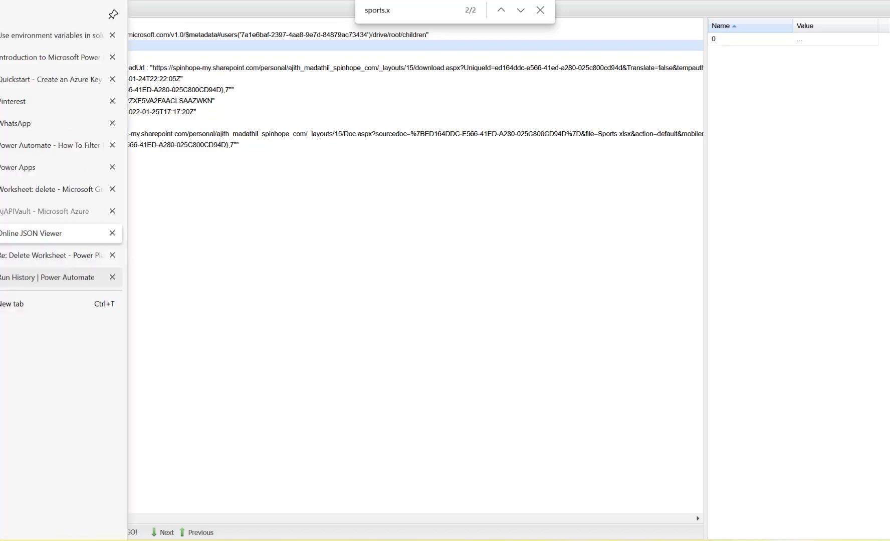
Step: Add a Parse JSON step whose Content is the HTTP request's body
{"action": "left_click", "coordinate": [60, 278]}
{"action": "left_click", "coordinate": [860, 42]}
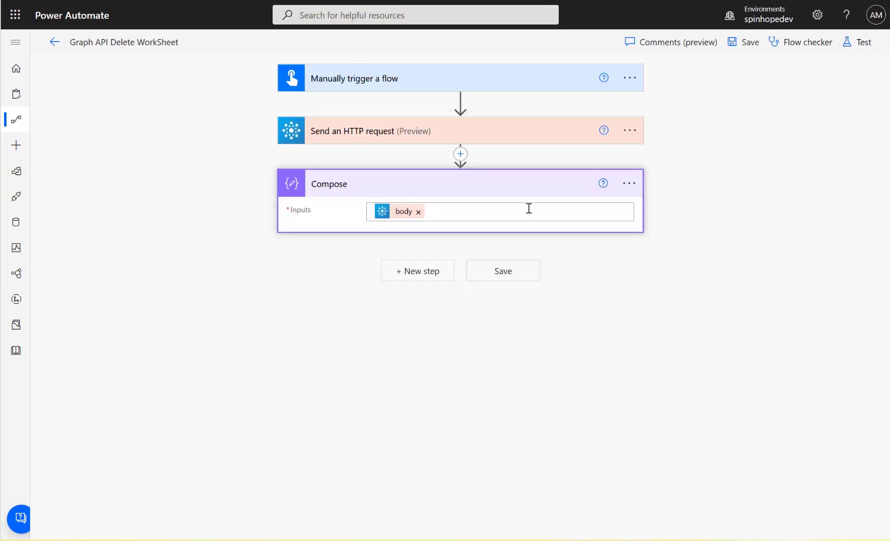
{"action": "left_click", "coordinate": [430, 275]}
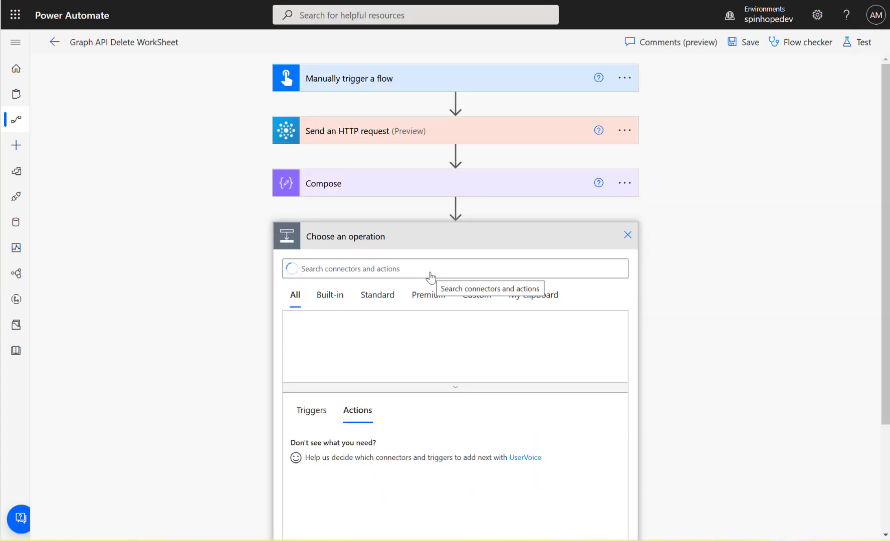
{"action": "type", "text": "pa"}
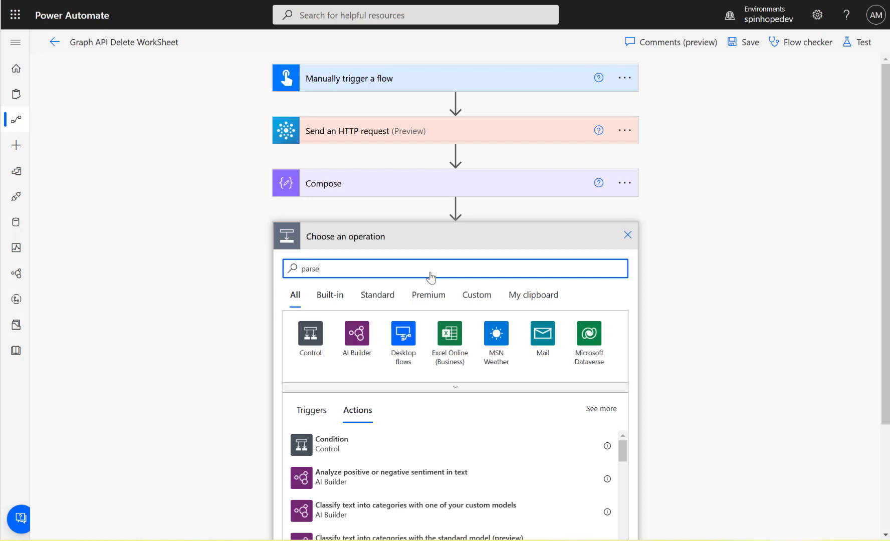
{"action": "type", "text": "rse"}
{"action": "left_click", "coordinate": [330, 485]}
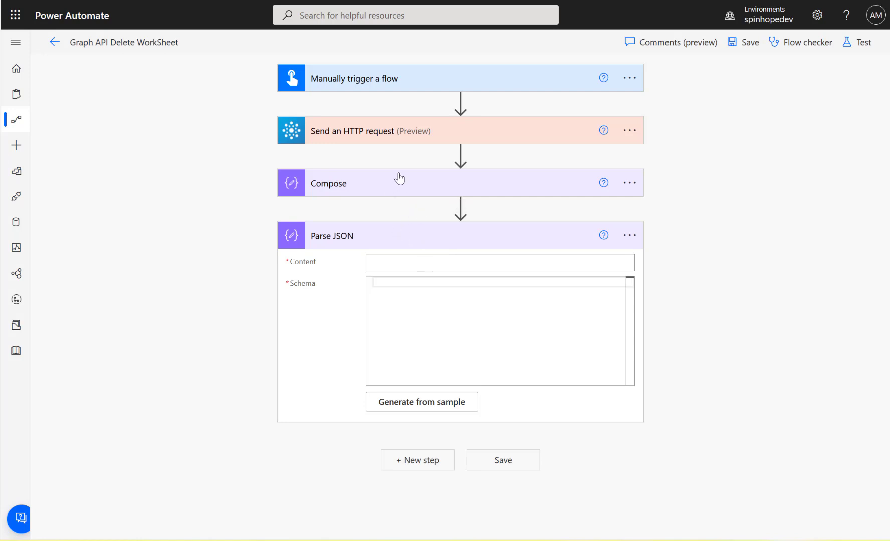
{"action": "left_click", "coordinate": [443, 264]}
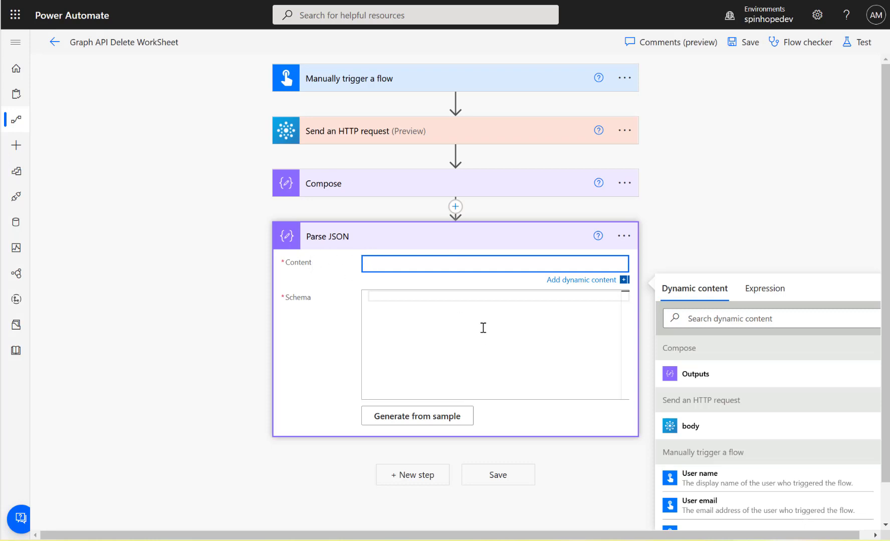
{"action": "left_click", "coordinate": [677, 427]}
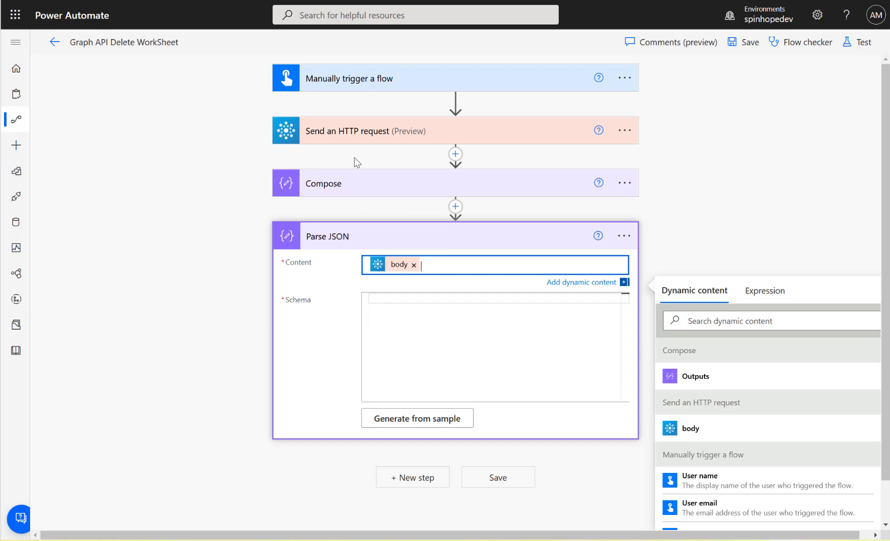
Step: Delete the Compose step from the flow
{"action": "left_click", "coordinate": [622, 184]}
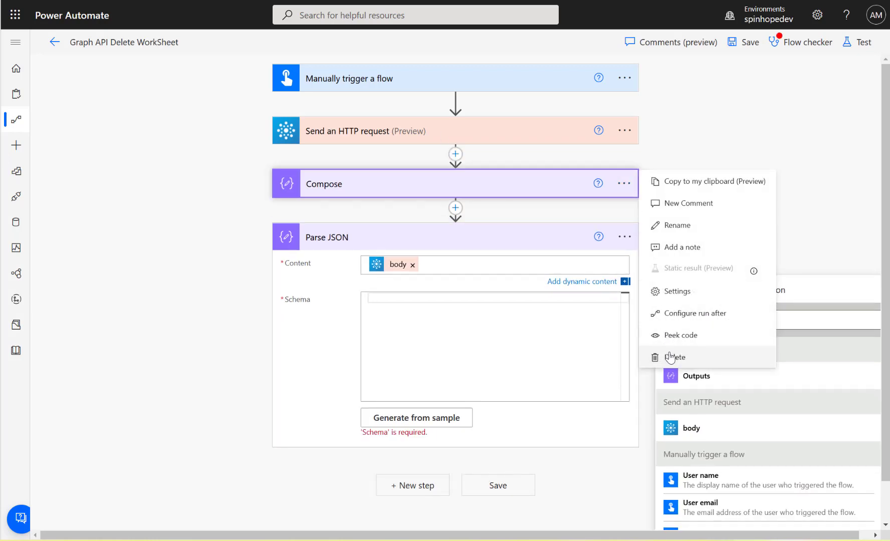
{"action": "left_click", "coordinate": [671, 358]}
{"action": "left_click", "coordinate": [444, 297]}
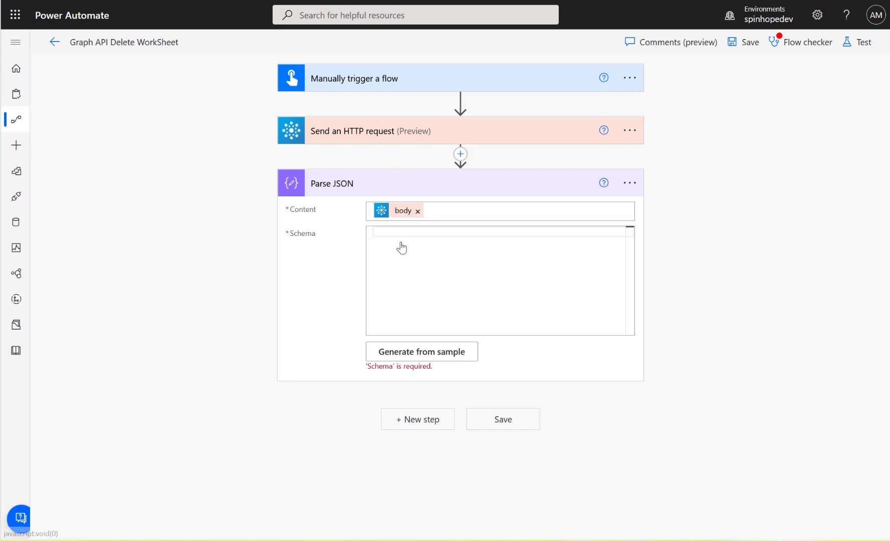
Step: Generate the Parse JSON schema from a pasted sample Graph API response for Sports.xlsx
{"action": "left_click", "coordinate": [427, 356]}
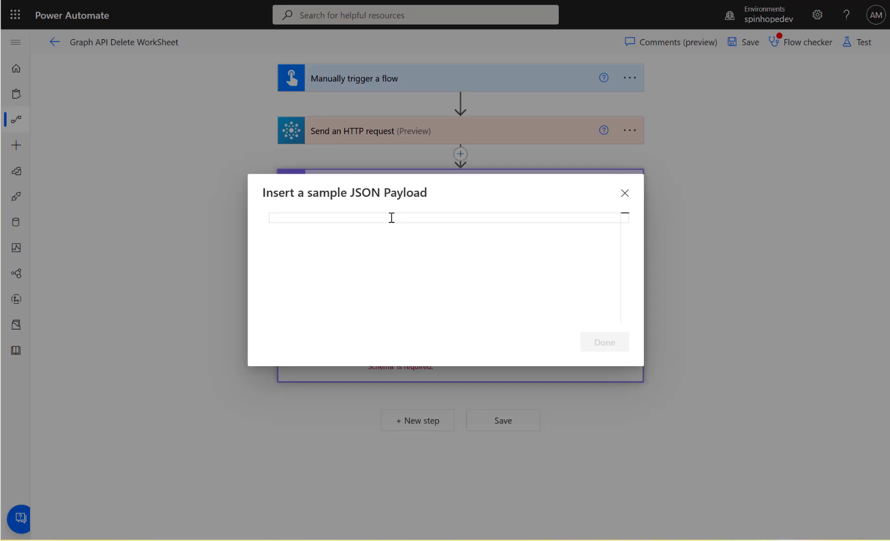
{"action": "key", "text": "ctrl+v"}
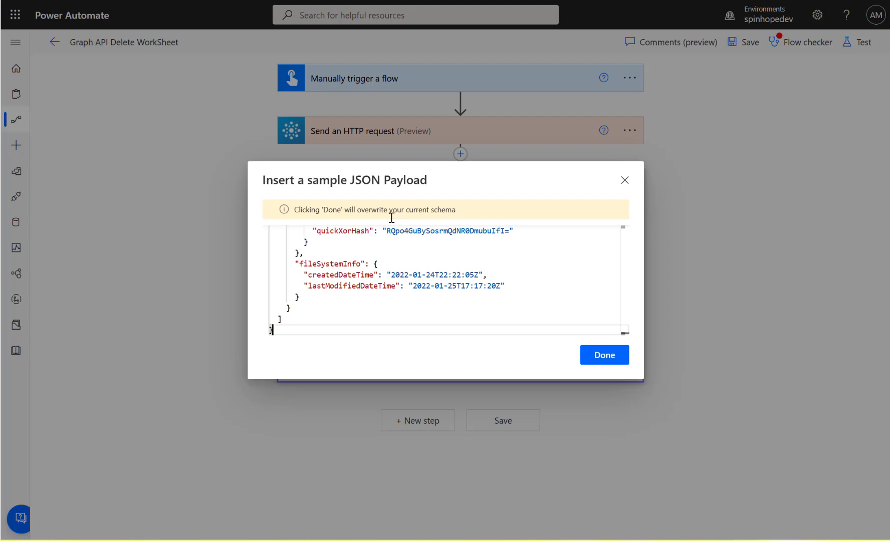
{"action": "scroll", "coordinate": [432, 273], "scroll_direction": "up", "scroll_amount": 10}
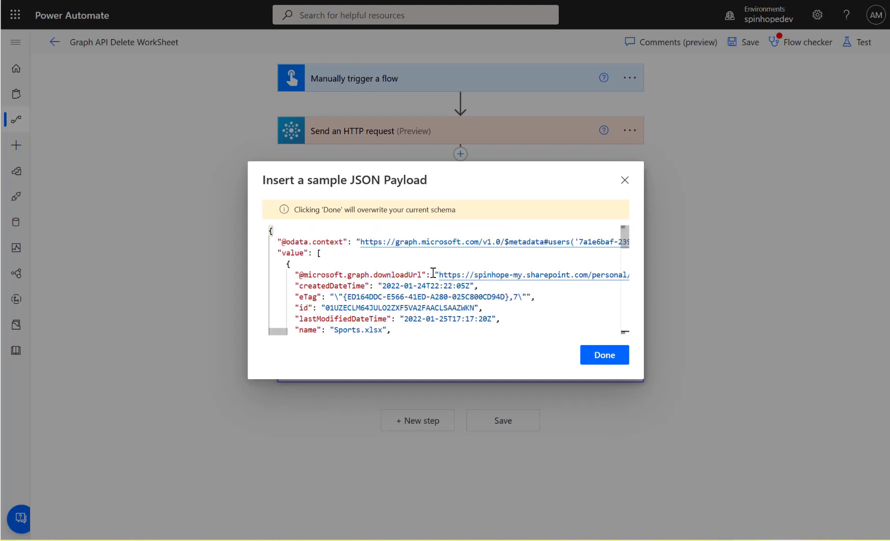
{"action": "scroll", "coordinate": [426, 270], "scroll_direction": "down", "scroll_amount": 5}
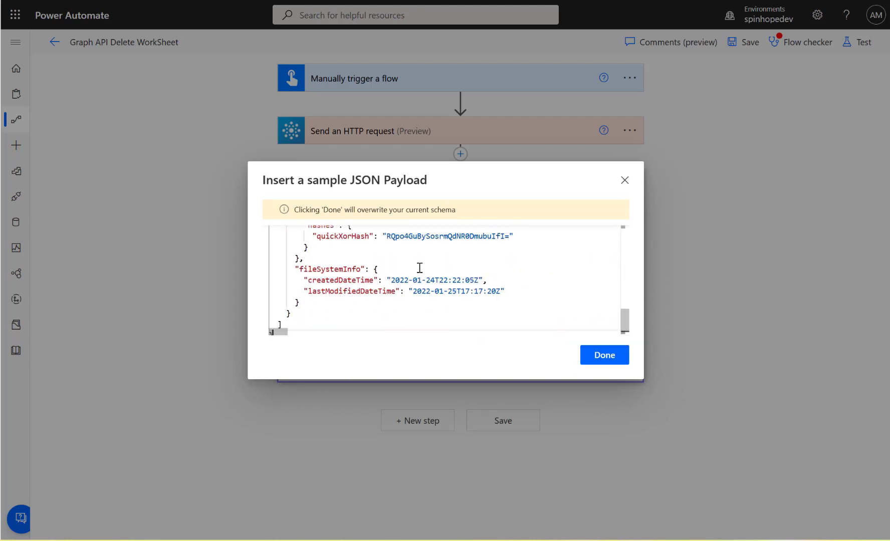
{"action": "scroll", "coordinate": [426, 269], "scroll_direction": "up", "scroll_amount": 5}
{"action": "left_click", "coordinate": [599, 359]}
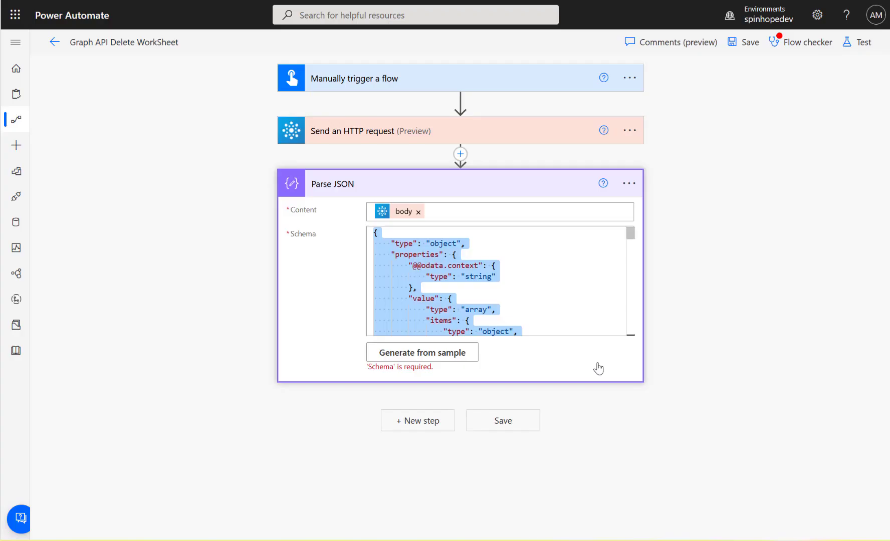
Step: Add a Compose step after Parse JSON that takes the parsed file 'id', then review the HTTP request's URI
{"action": "left_click", "coordinate": [427, 422]}
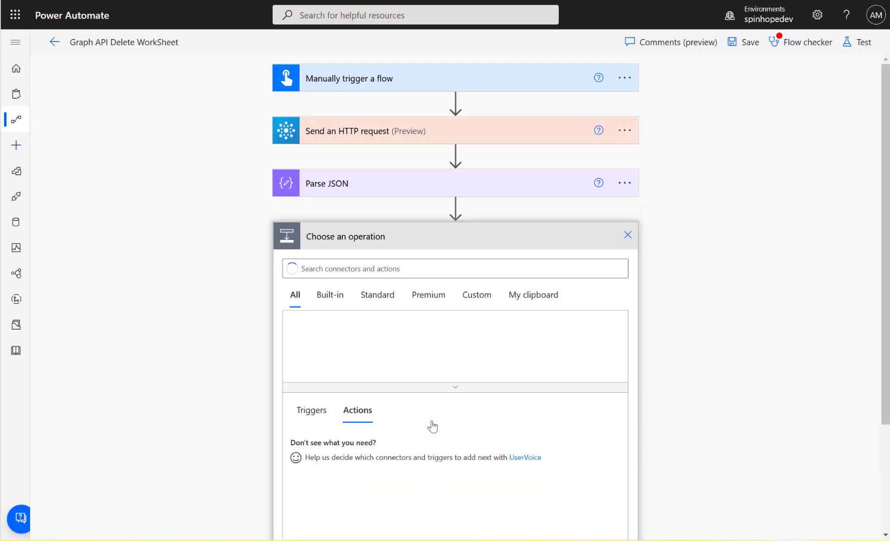
{"action": "type", "text": "compose"}
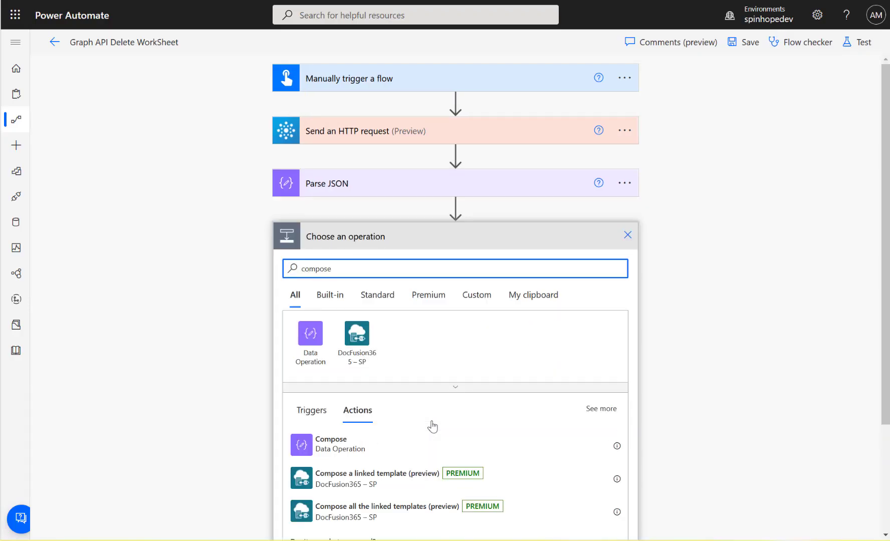
{"action": "left_click", "coordinate": [331, 454]}
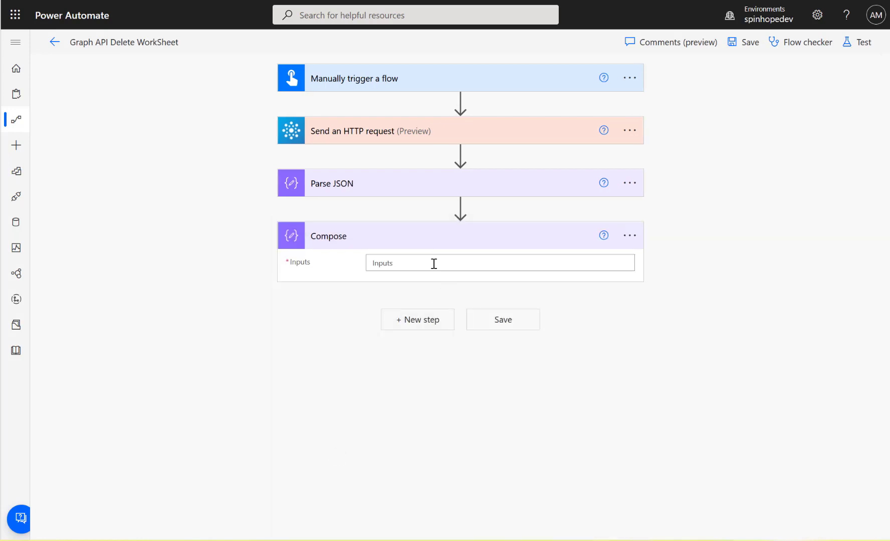
{"action": "left_click", "coordinate": [434, 263]}
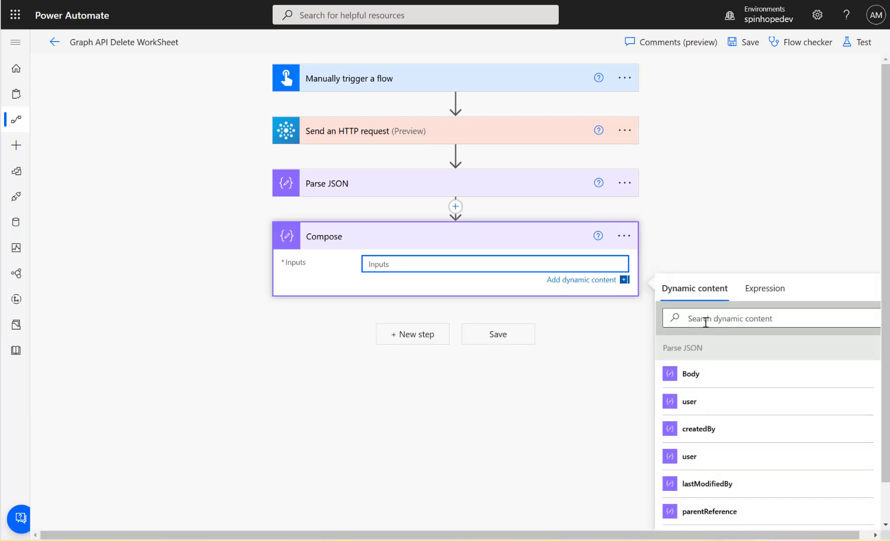
{"action": "left_click", "coordinate": [706, 321]}
{"action": "type", "text": "id"}
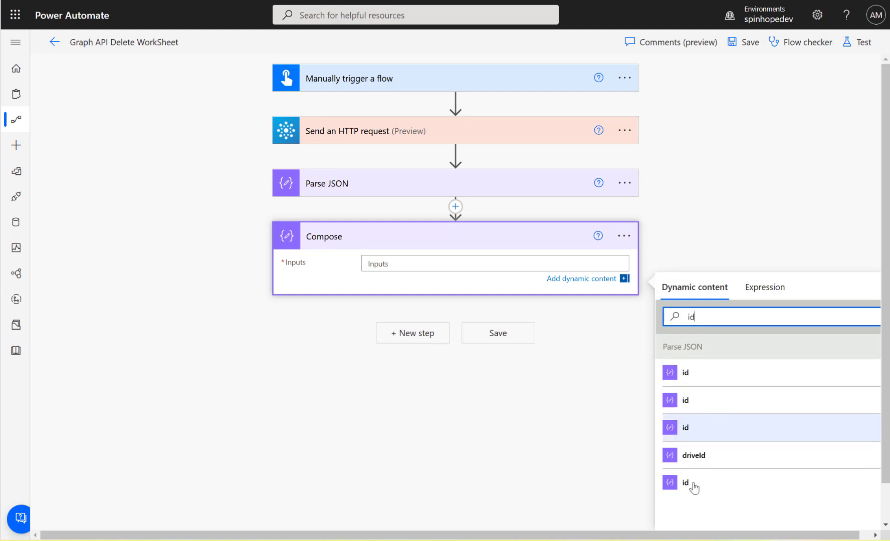
{"action": "left_click", "coordinate": [685, 376]}
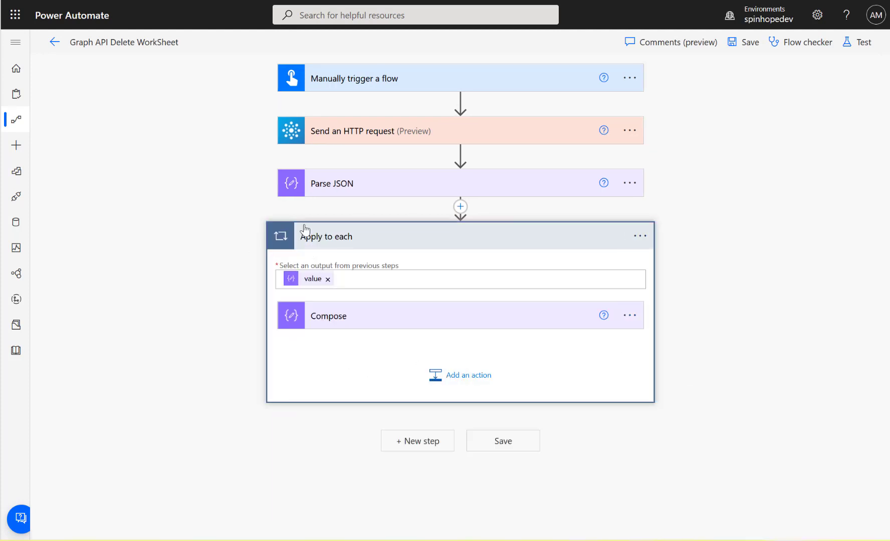
{"action": "left_click", "coordinate": [363, 131]}
{"action": "left_click", "coordinate": [421, 152]}
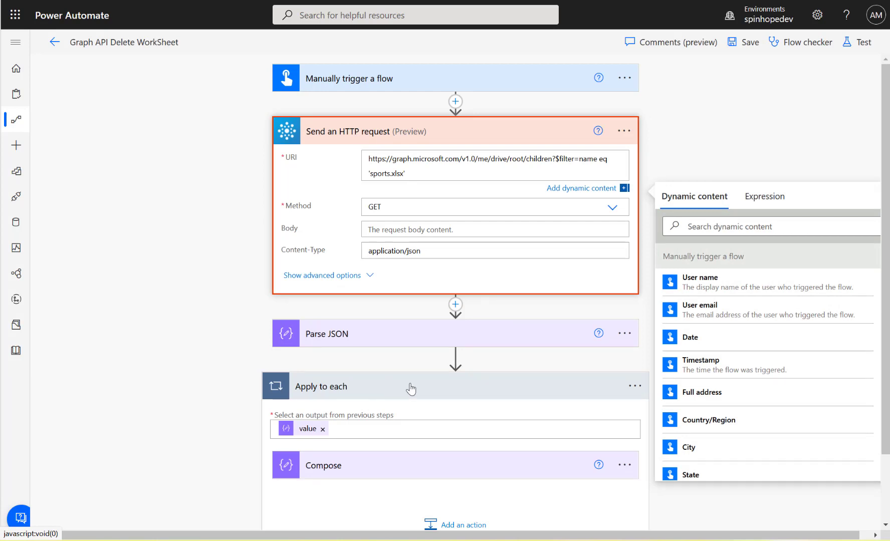
Step: Save the flow and run a manual test
{"action": "left_click", "coordinate": [852, 48]}
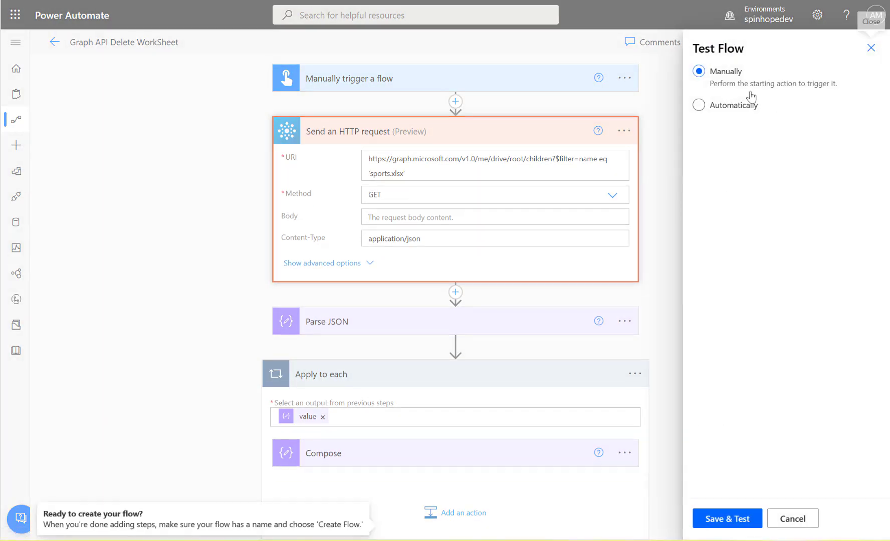
{"action": "left_click", "coordinate": [720, 521]}
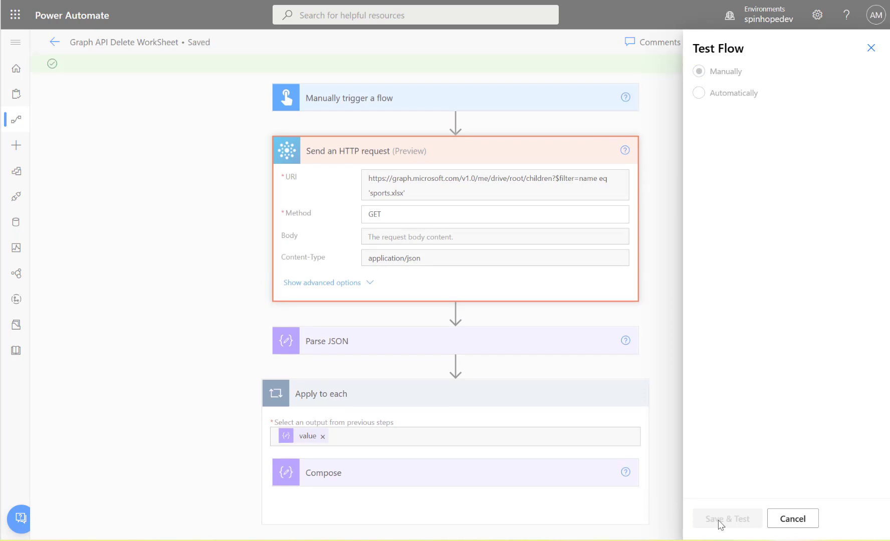
{"action": "left_click", "coordinate": [727, 521]}
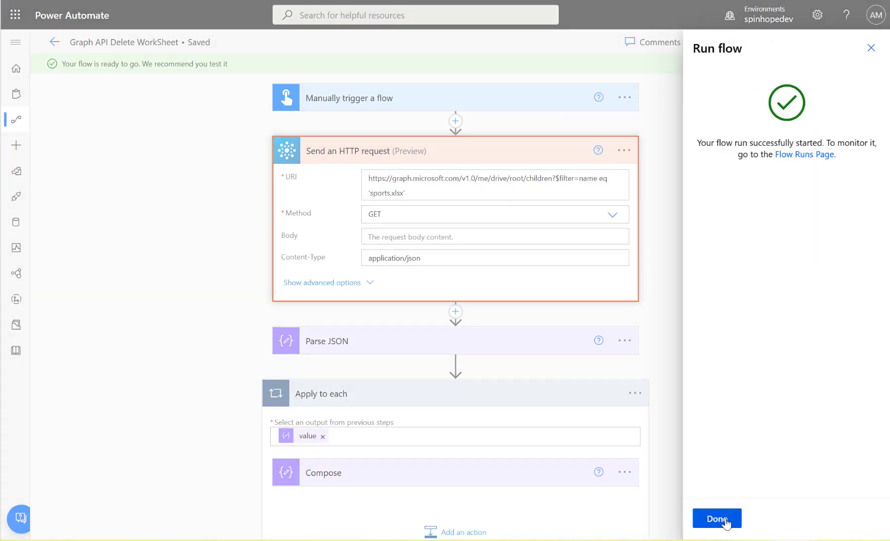
{"action": "left_click", "coordinate": [727, 522]}
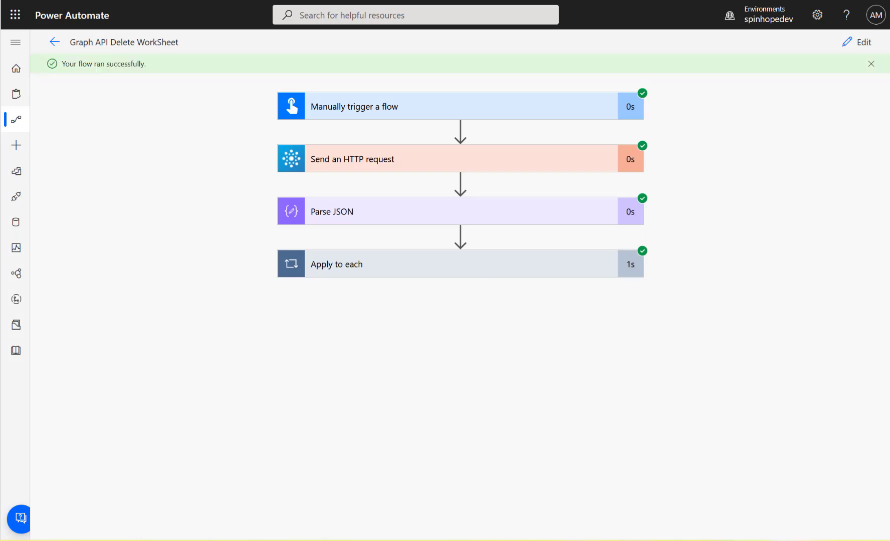
Step: In the run results, expand Apply to each and Compose and select the output file id
{"action": "left_click", "coordinate": [385, 269]}
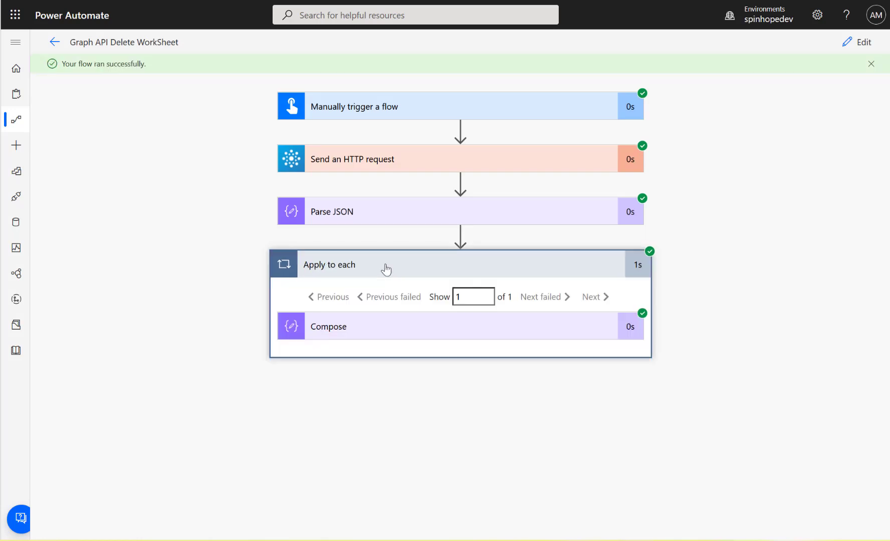
{"action": "left_click", "coordinate": [387, 329]}
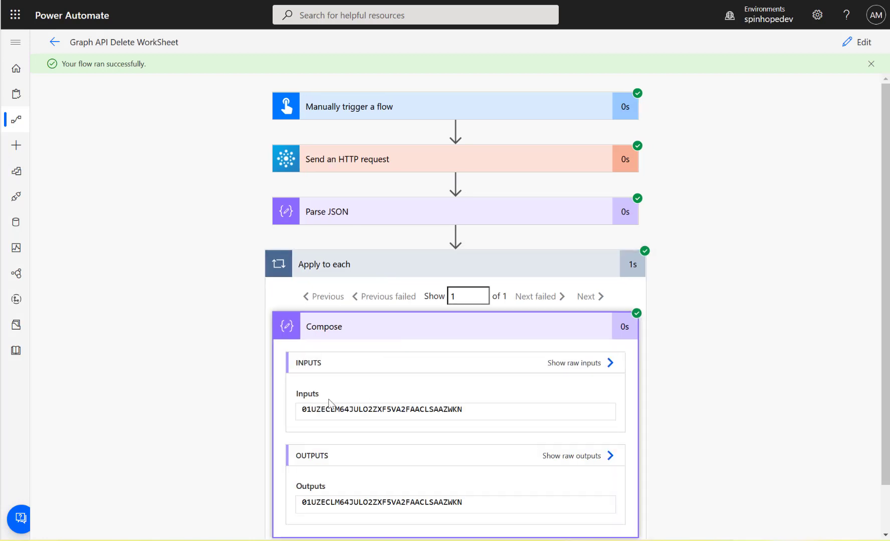
{"action": "left_click_drag", "start_coordinate": [491, 407], "coordinate": [156, 423]}
{"action": "key", "text": "ctrl+c"}
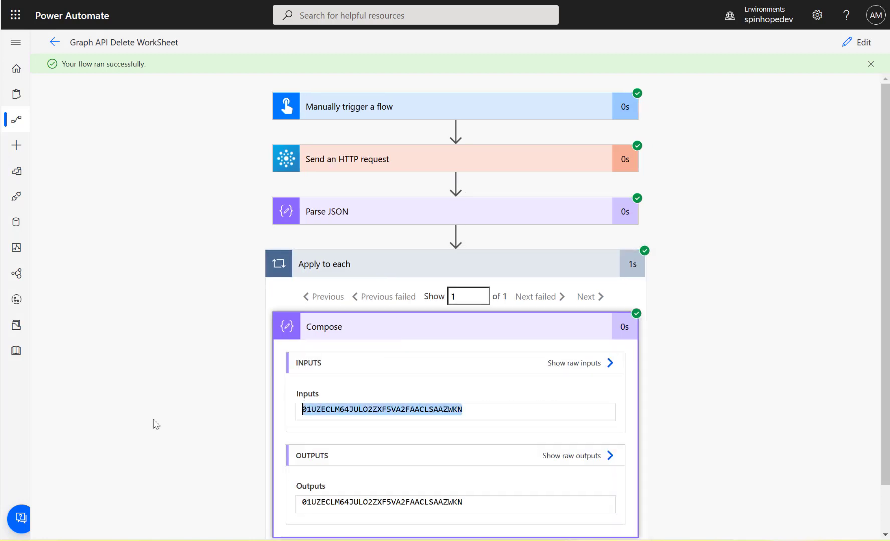
Step: Search the JSON viewer for the copied id to confirm it matches Sports.xlsx, then return to Power Automate
{"action": "key", "text": "alt+Tab"}
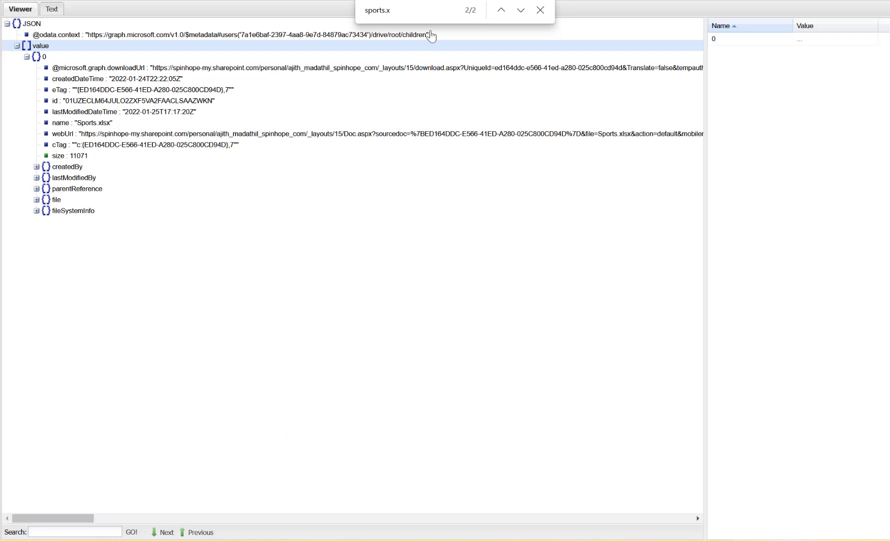
{"action": "key", "text": "ctrl+a"}
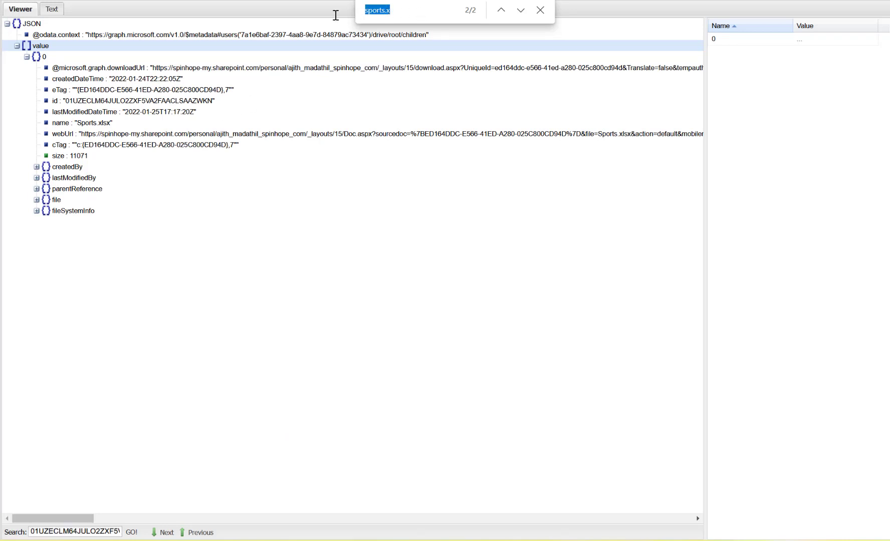
{"action": "key", "text": "ctrl+v"}
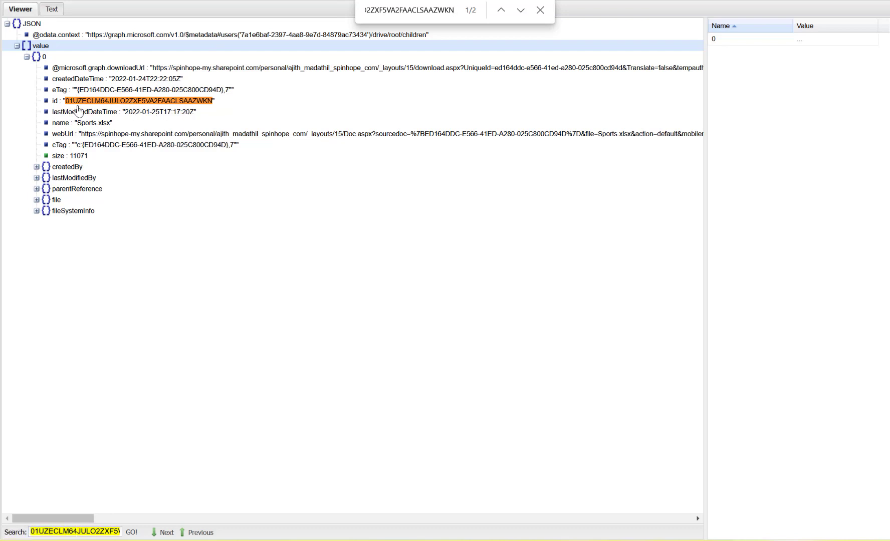
{"action": "key", "text": "alt+Tab"}
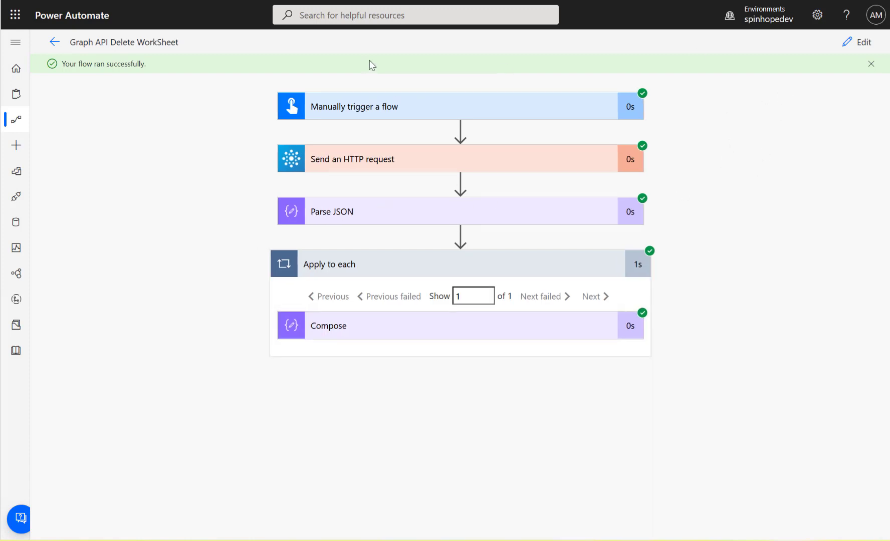
Step: Add an Office 365 Groups HTTP request action inside the Apply to each loop
{"action": "left_click", "coordinate": [860, 43]}
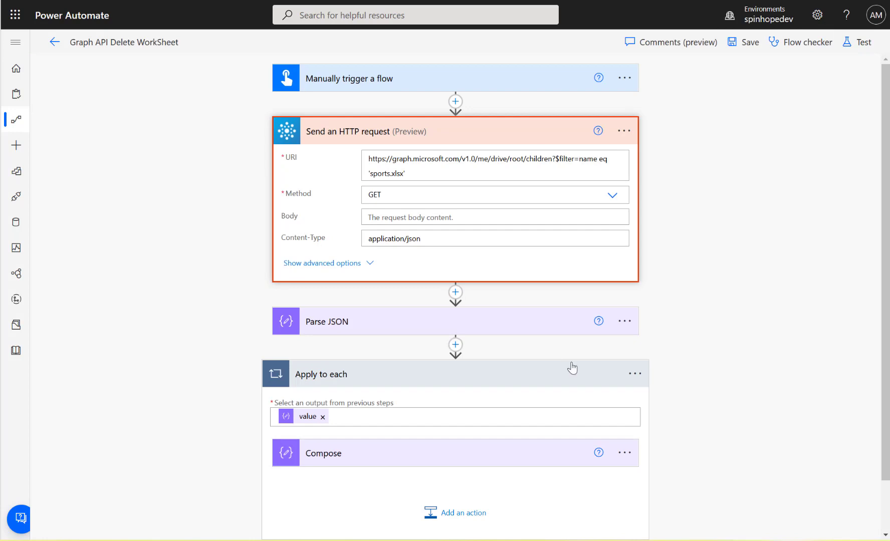
{"action": "scroll", "coordinate": [572, 368], "scroll_direction": "down", "scroll_amount": 2}
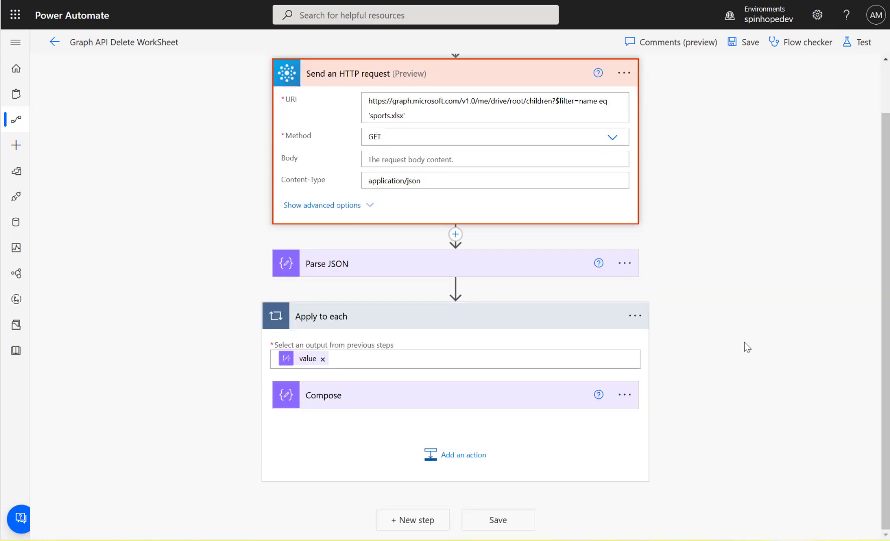
{"action": "left_click", "coordinate": [446, 459]}
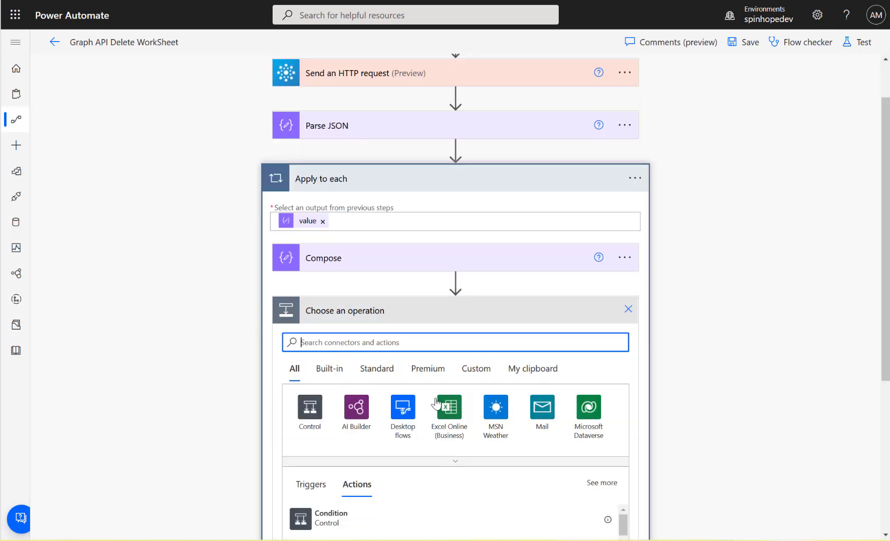
{"action": "type", "text": "office"}
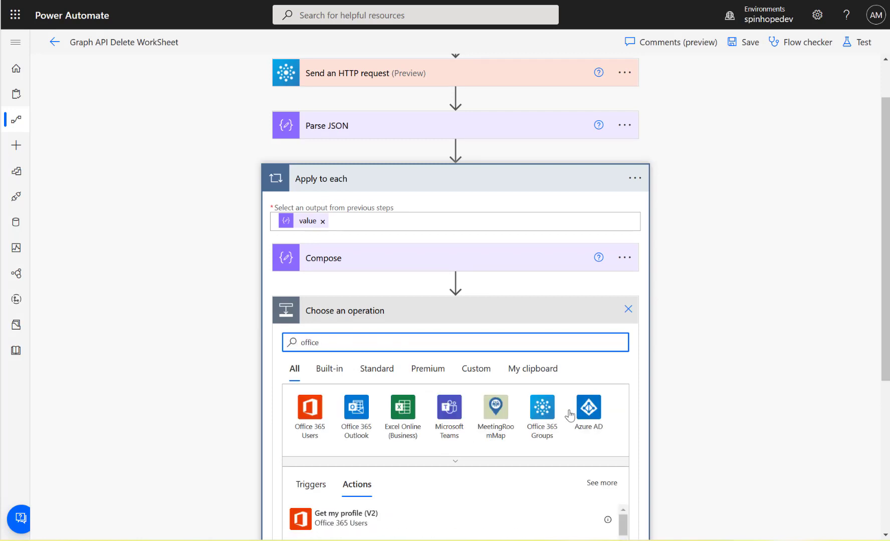
{"action": "left_click", "coordinate": [536, 417]}
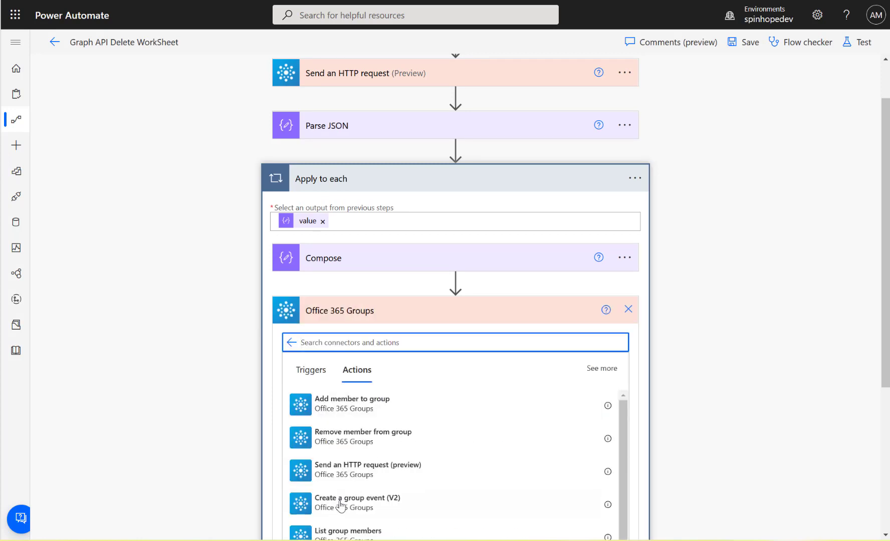
{"action": "left_click", "coordinate": [334, 475]}
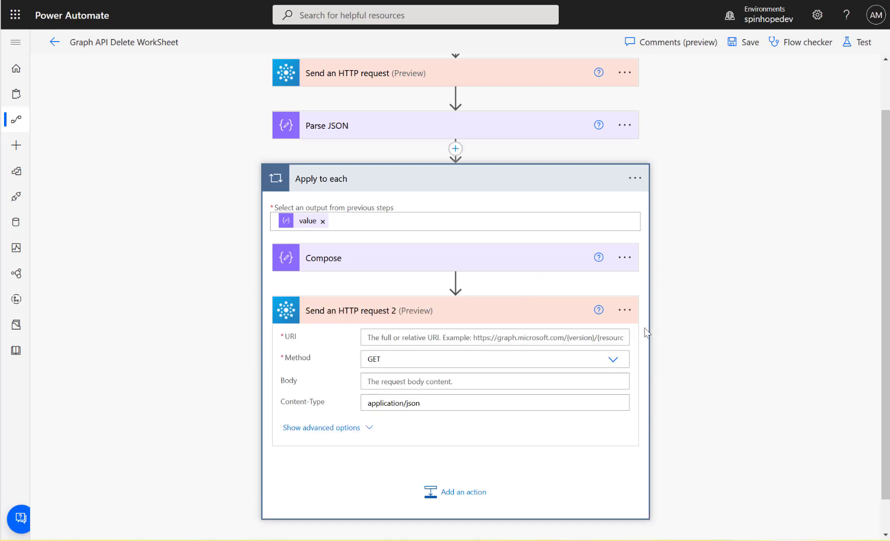
Step: Rename the new HTTP request step to 'Delete Worksheet'
{"action": "left_click", "coordinate": [624, 310]}
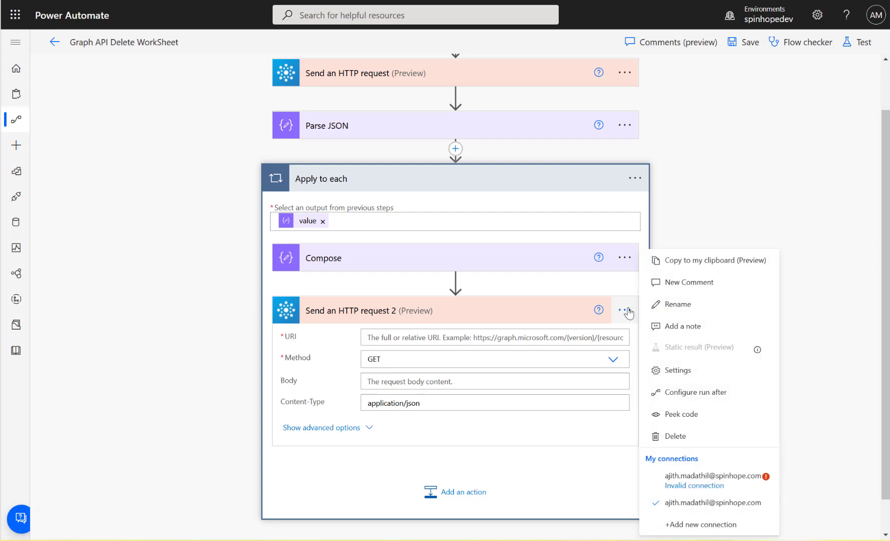
{"action": "left_click", "coordinate": [681, 305]}
{"action": "type", "text": "Delete WorkSheet"}
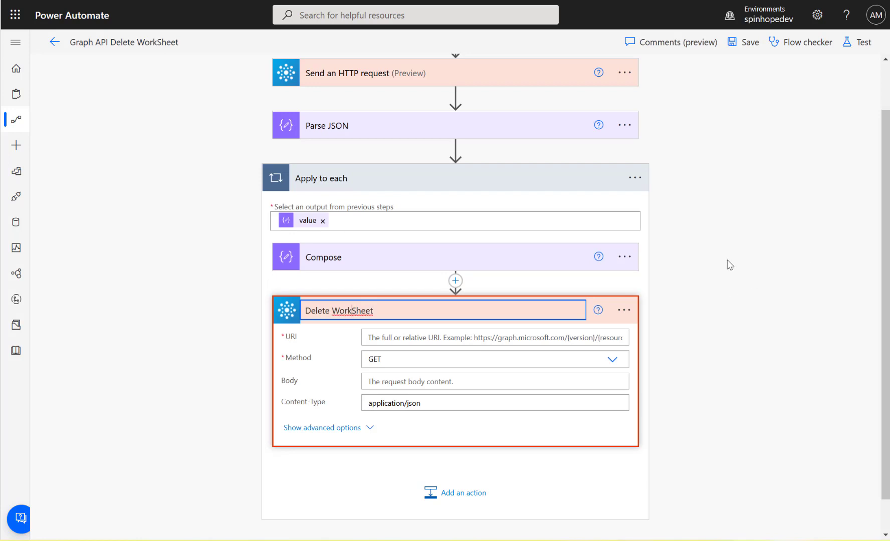
{"action": "key", "text": "Delete"}
{"action": "type", "text": "s"}
{"action": "key", "text": "Return"}
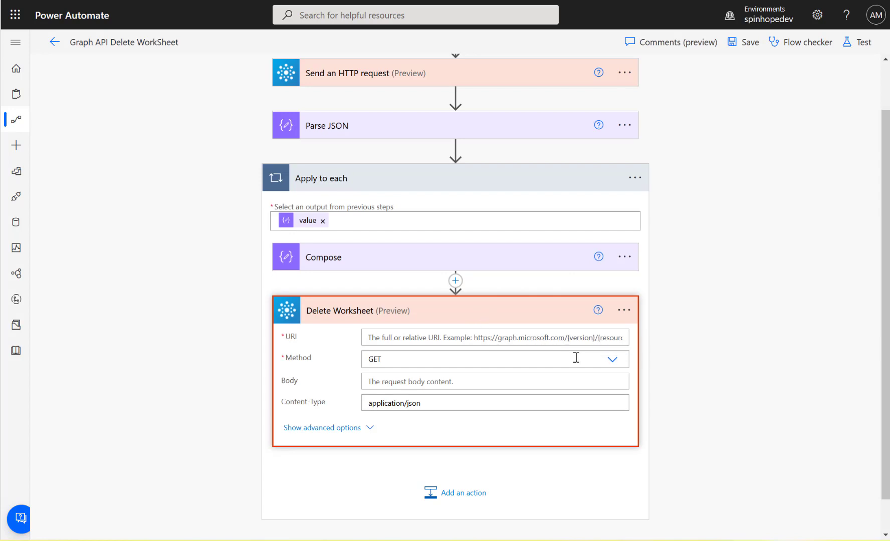
{"action": "left_click", "coordinate": [492, 336]}
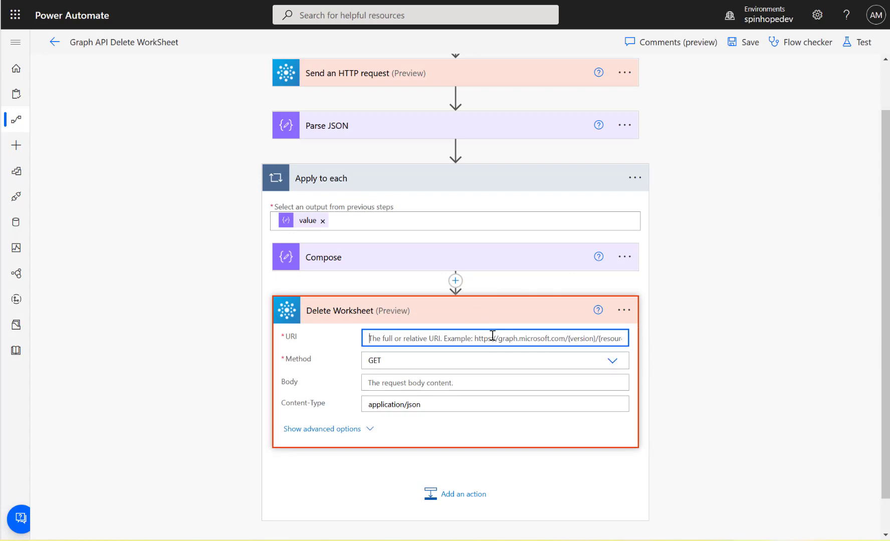
{"action": "key", "text": "ctrl+v"}
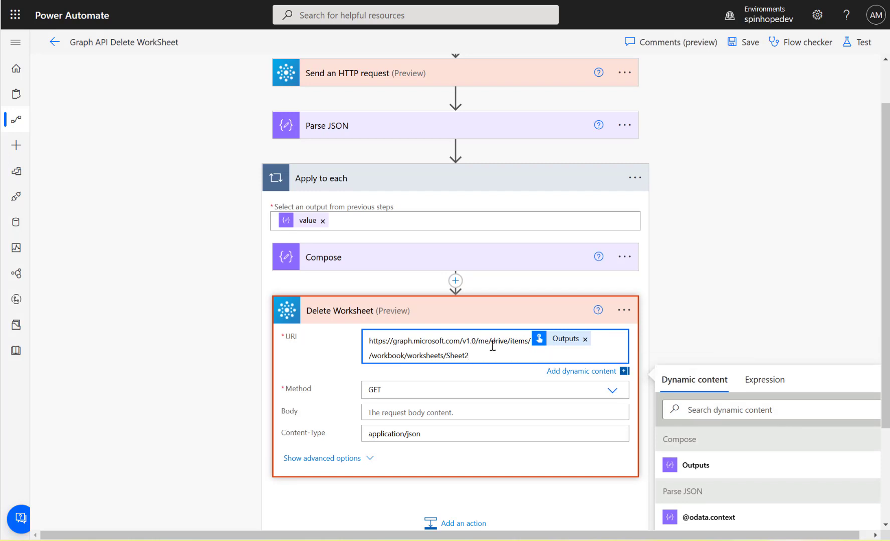
{"action": "left_click", "coordinate": [585, 339]}
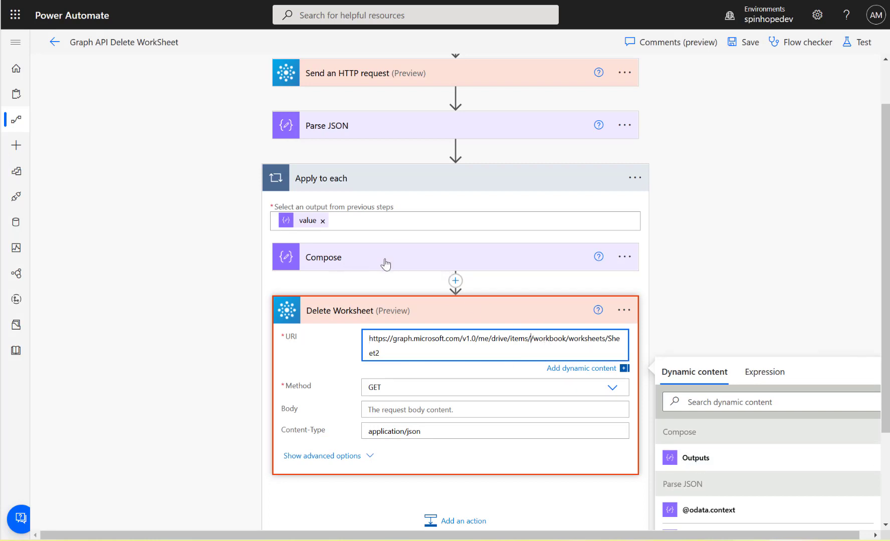
{"action": "left_click", "coordinate": [695, 403]}
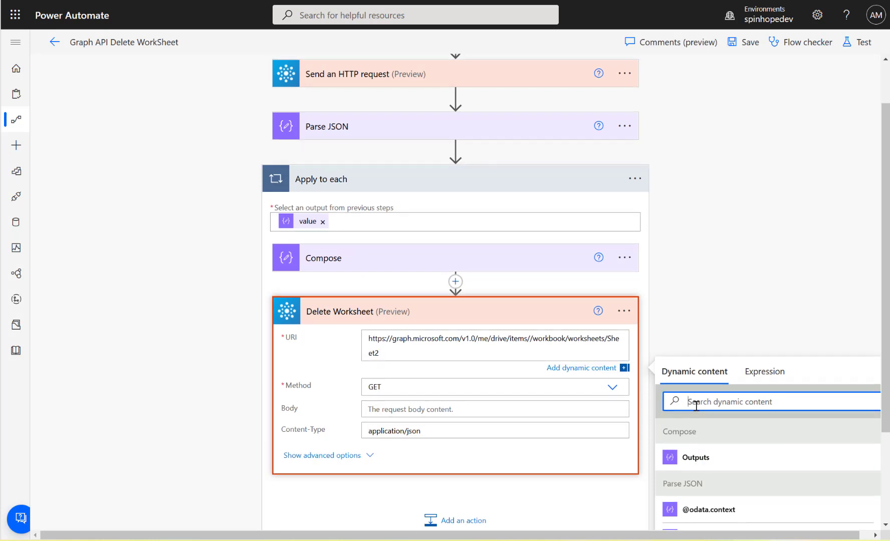
{"action": "type", "text": "id"}
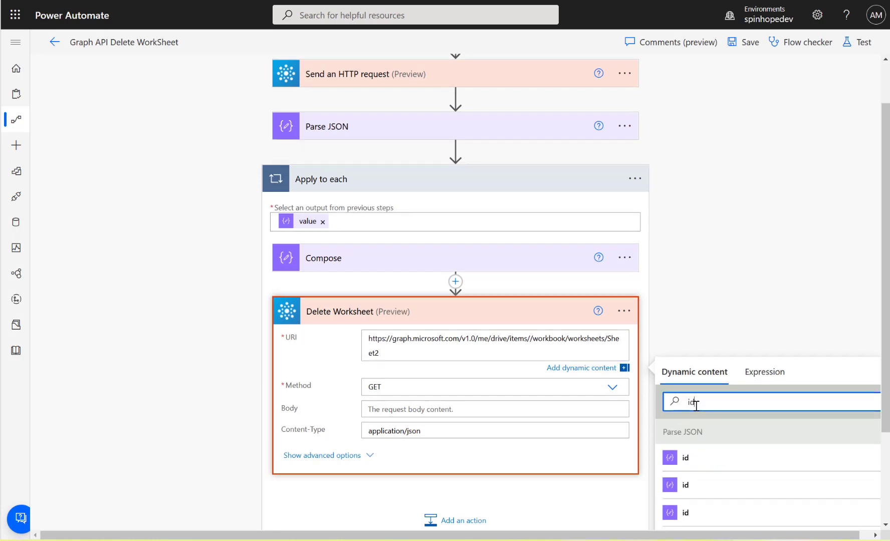
{"action": "left_click", "coordinate": [689, 464]}
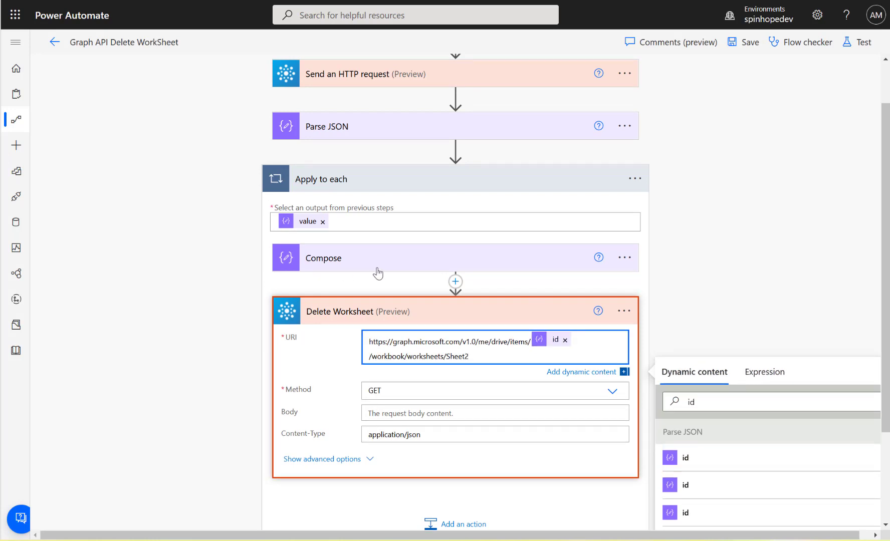
{"action": "left_click", "coordinate": [401, 258]}
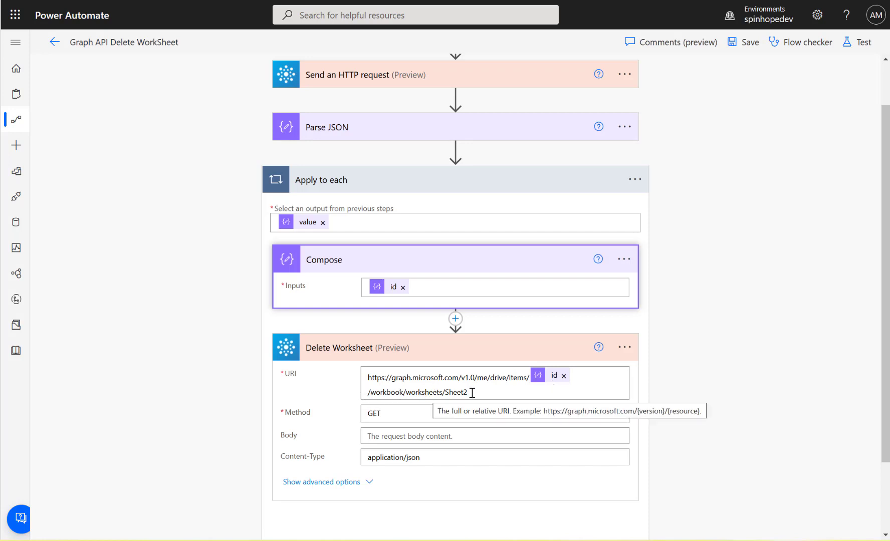
{"action": "double_click", "coordinate": [447, 392]}
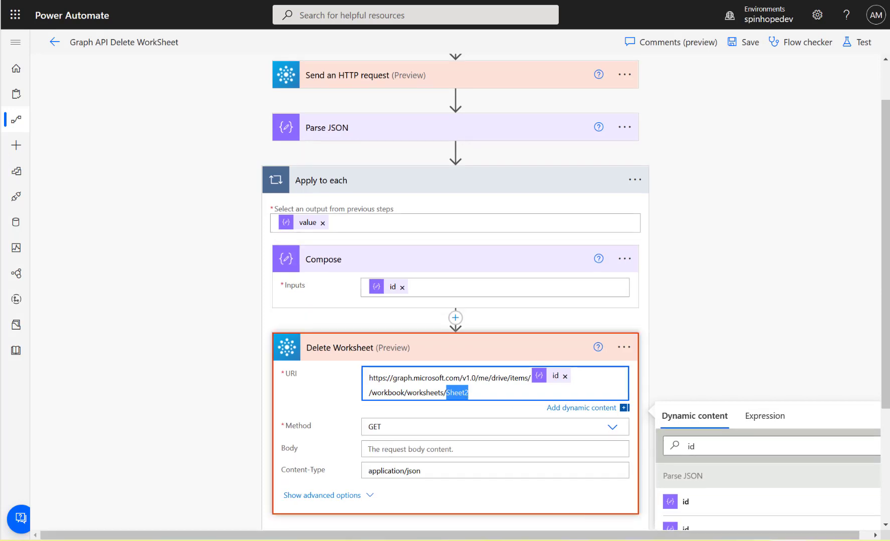
{"action": "key", "text": "alt+Tab"}
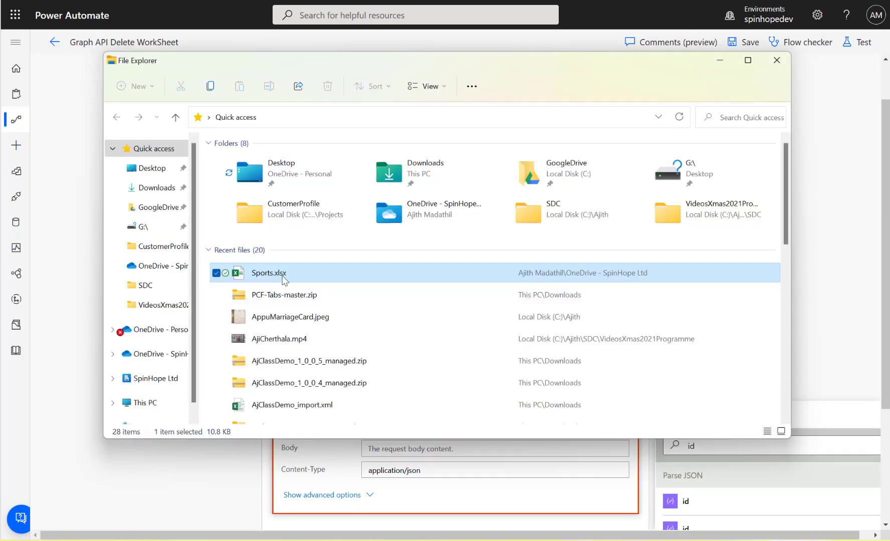
{"action": "key", "text": "Return"}
{"action": "key", "text": "alt+Tab"}
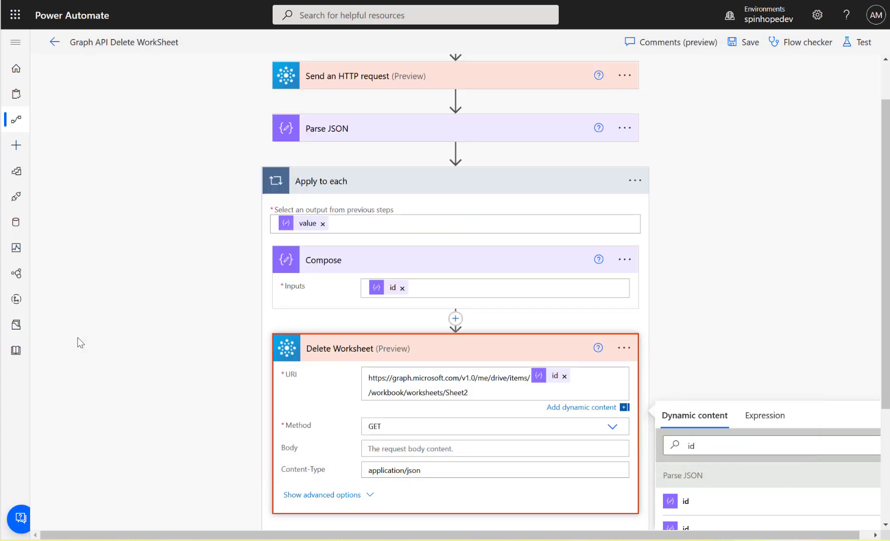
{"action": "left_click", "coordinate": [694, 267]}
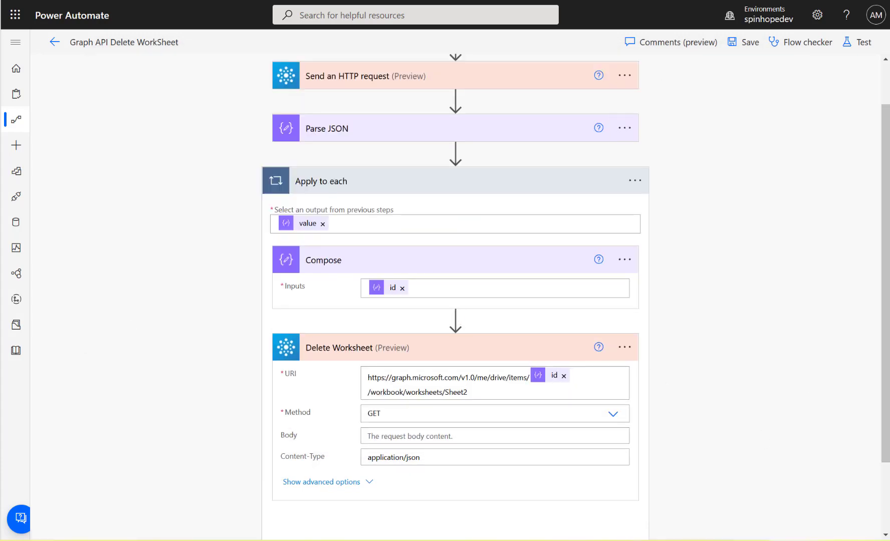
{"action": "key", "text": "alt+Tab"}
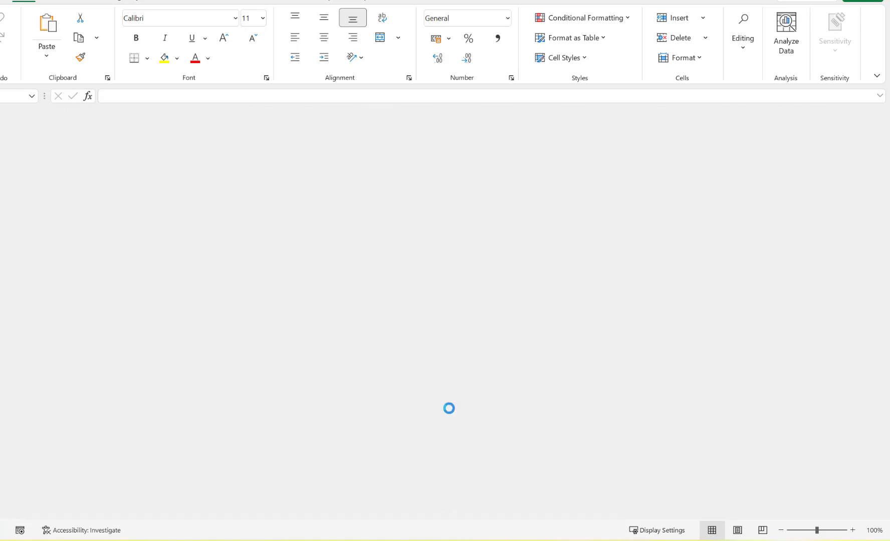
{"action": "key", "text": "alt+Tab"}
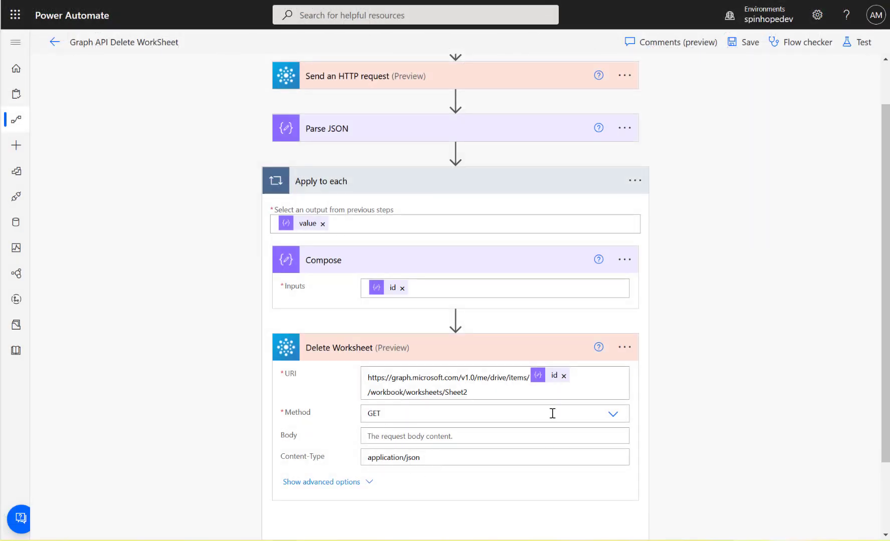
Step: Change the Delete Worksheet method to DELETE, then save and run a manual test
{"action": "left_click", "coordinate": [612, 413]}
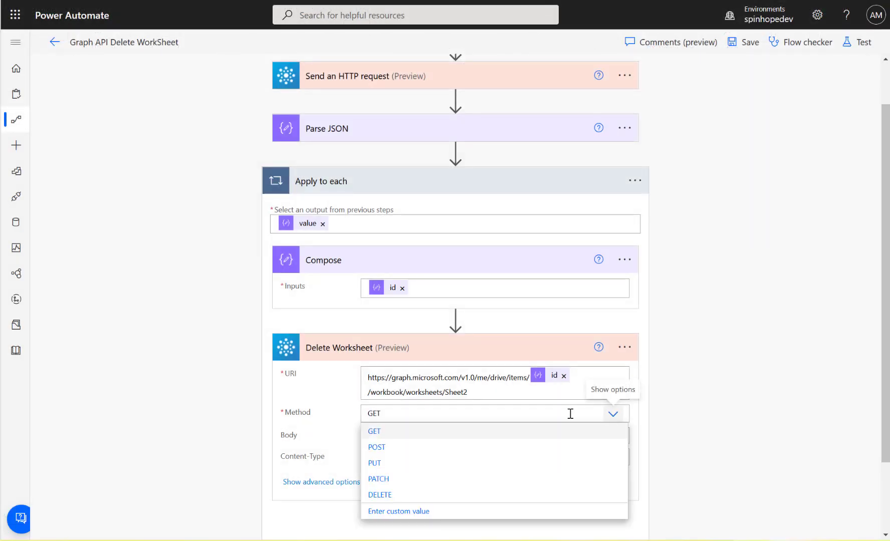
{"action": "left_click", "coordinate": [383, 494]}
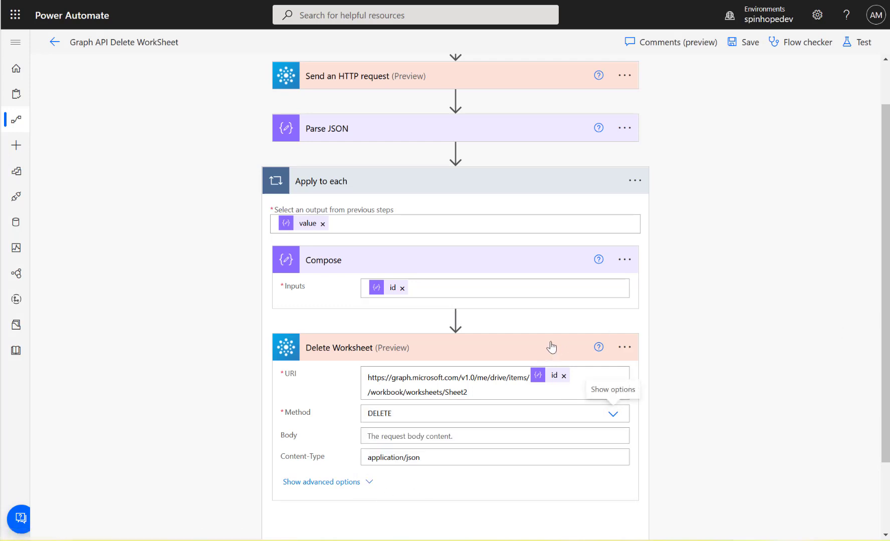
{"action": "left_click", "coordinate": [862, 44]}
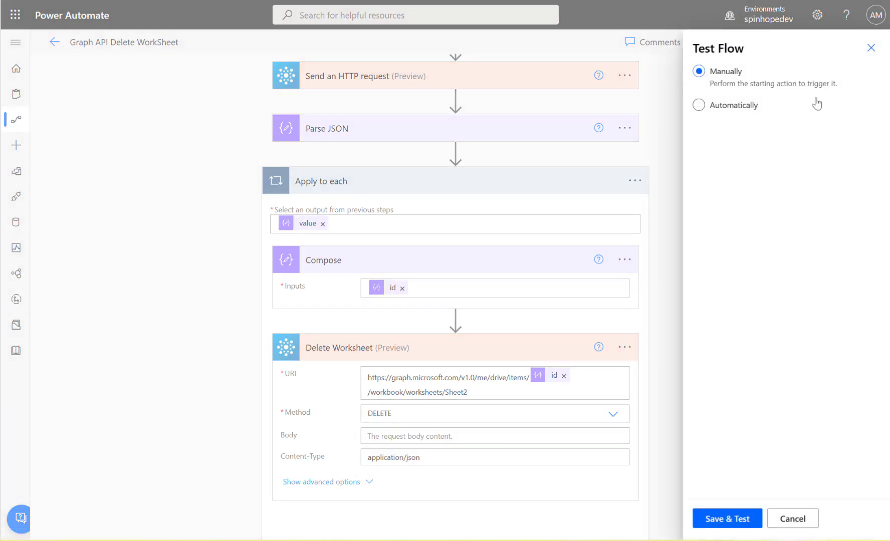
{"action": "left_click", "coordinate": [716, 519]}
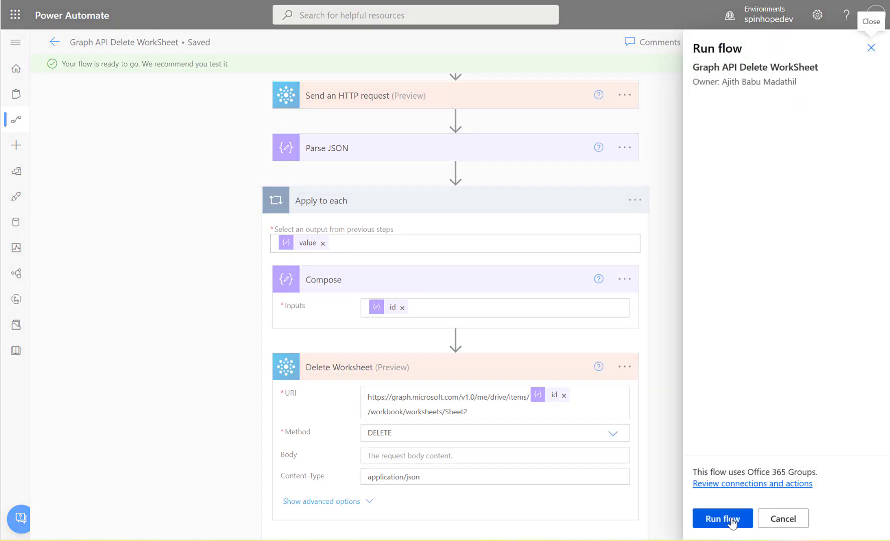
{"action": "left_click", "coordinate": [732, 521]}
{"action": "left_click", "coordinate": [731, 521]}
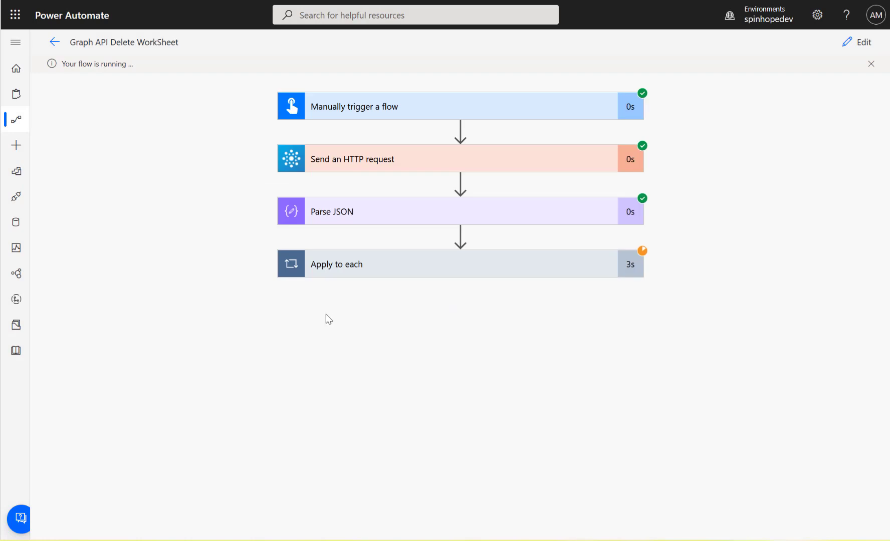
Step: Expand Apply to each, Compose and Delete Worksheet results, highlighting the file id and Sheet2 in the URI
{"action": "left_click", "coordinate": [407, 265]}
{"action": "left_click", "coordinate": [414, 330]}
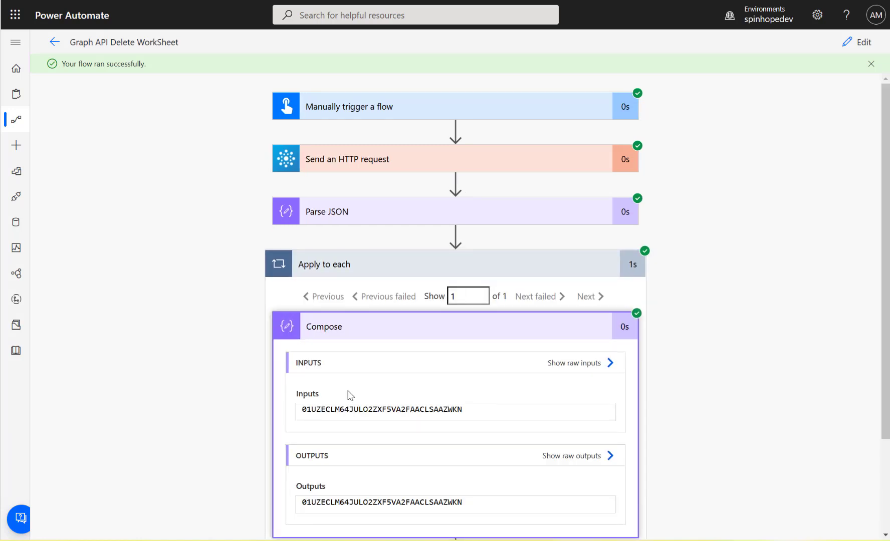
{"action": "scroll", "coordinate": [482, 398], "scroll_direction": "down", "scroll_amount": 3}
{"action": "left_click", "coordinate": [417, 455]}
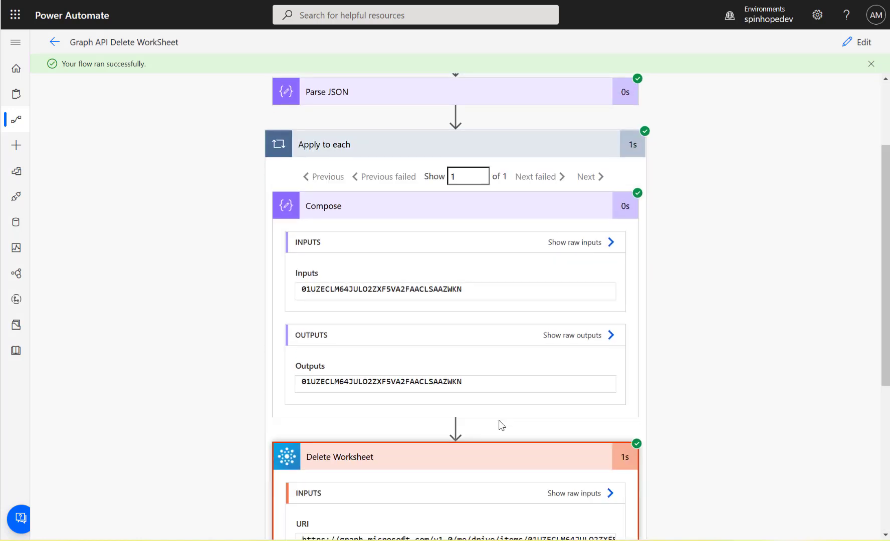
{"action": "scroll", "coordinate": [499, 425], "scroll_direction": "down", "scroll_amount": 3}
{"action": "left_click_drag", "start_coordinate": [463, 418], "coordinate": [544, 419]}
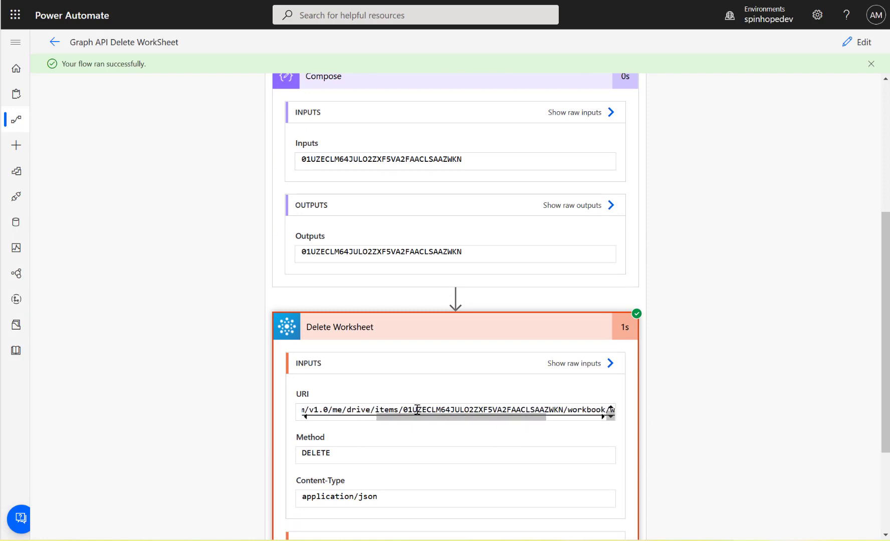
{"action": "left_click_drag", "start_coordinate": [403, 410], "coordinate": [474, 411]}
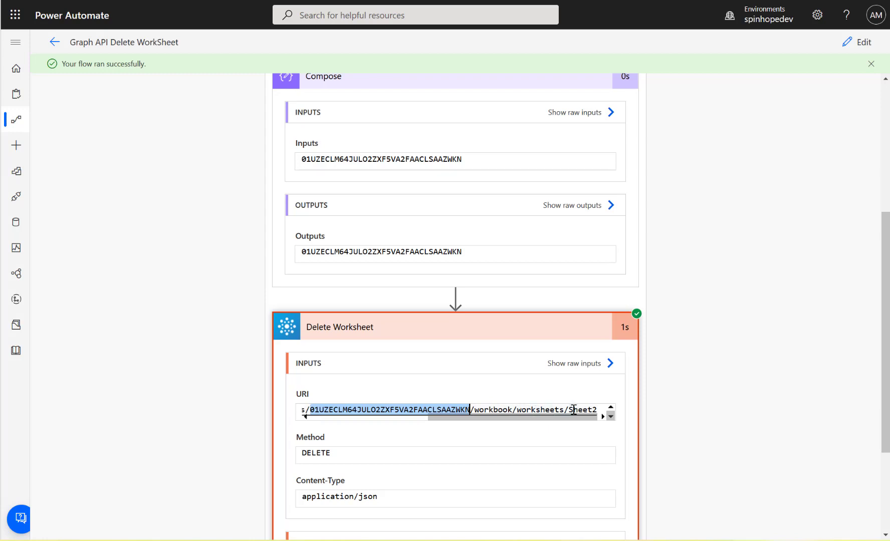
{"action": "left_click_drag", "start_coordinate": [569, 410], "coordinate": [597, 408]}
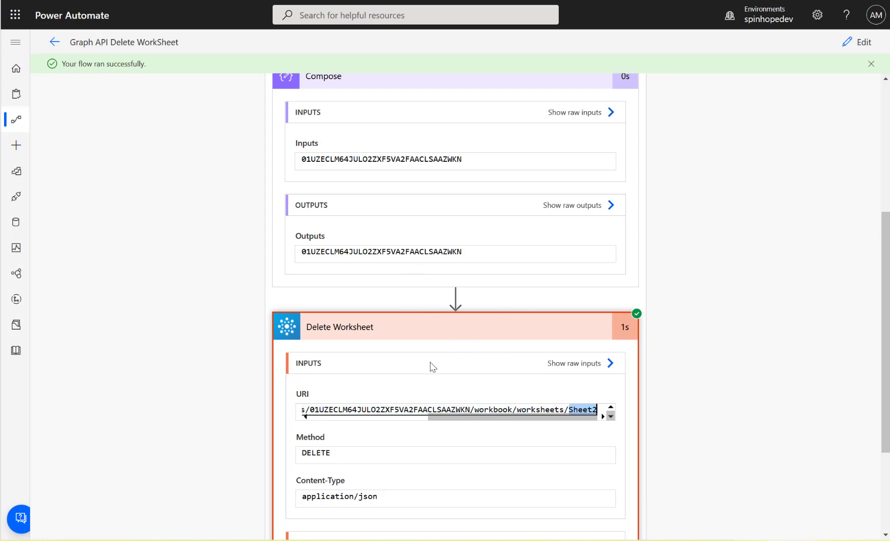
{"action": "left_click", "coordinate": [574, 410]}
{"action": "left_click_drag", "start_coordinate": [569, 410], "coordinate": [604, 410]}
Step: Open Sports.xlsx from File Explorer's recent files to verify Sheet2 is gone
{"action": "key", "text": "super+e"}
{"action": "left_click", "coordinate": [301, 273]}
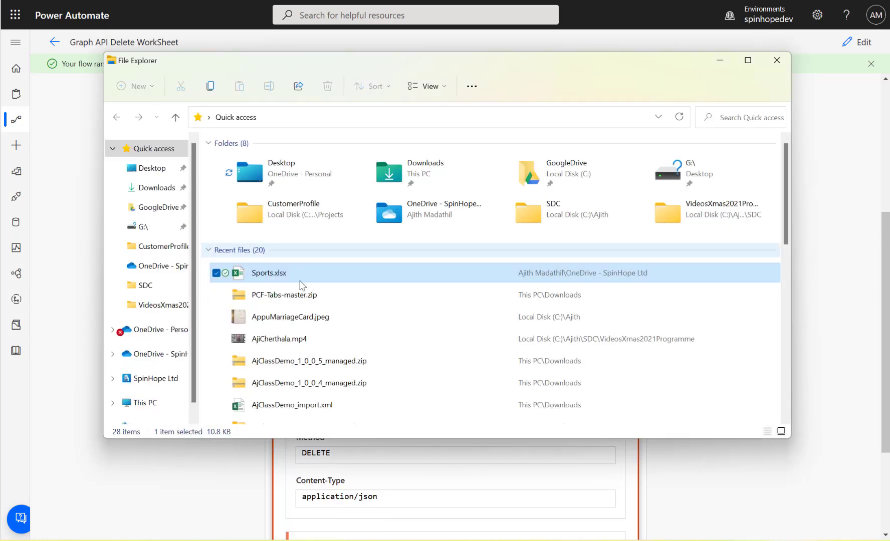
{"action": "double_click", "coordinate": [351, 272]}
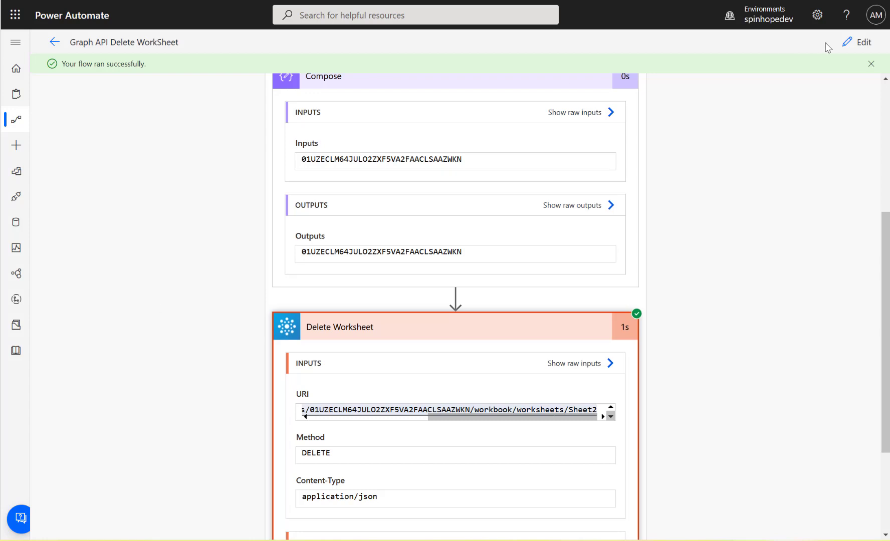
Step: Reopen the flow for editing and expand the first HTTP request to see its sports.xlsx GET filter
{"action": "left_click", "coordinate": [860, 45]}
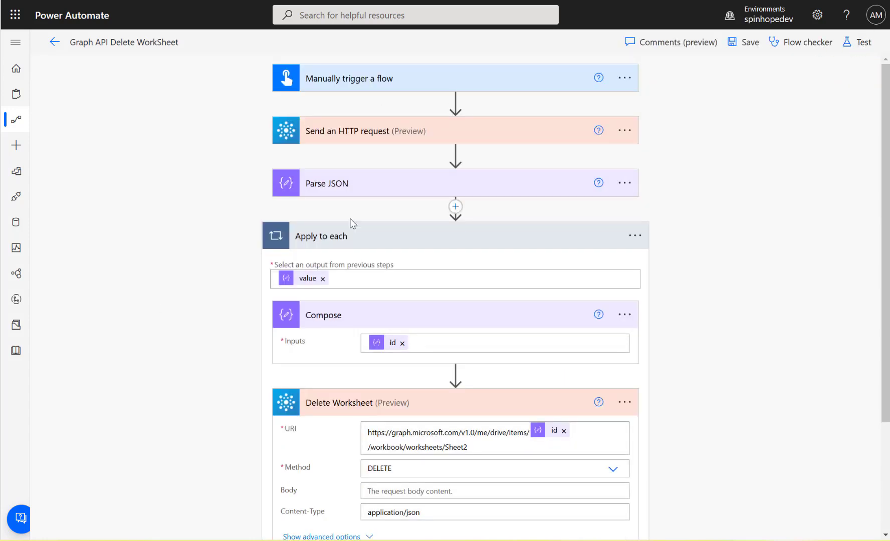
{"action": "left_click", "coordinate": [410, 132]}
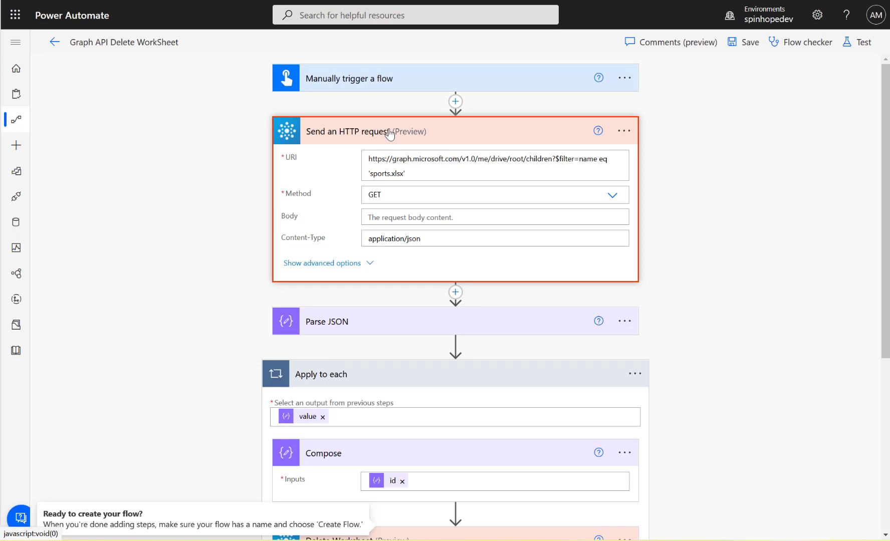
{"action": "scroll", "coordinate": [213, 288], "scroll_direction": "down", "scroll_amount": 5}
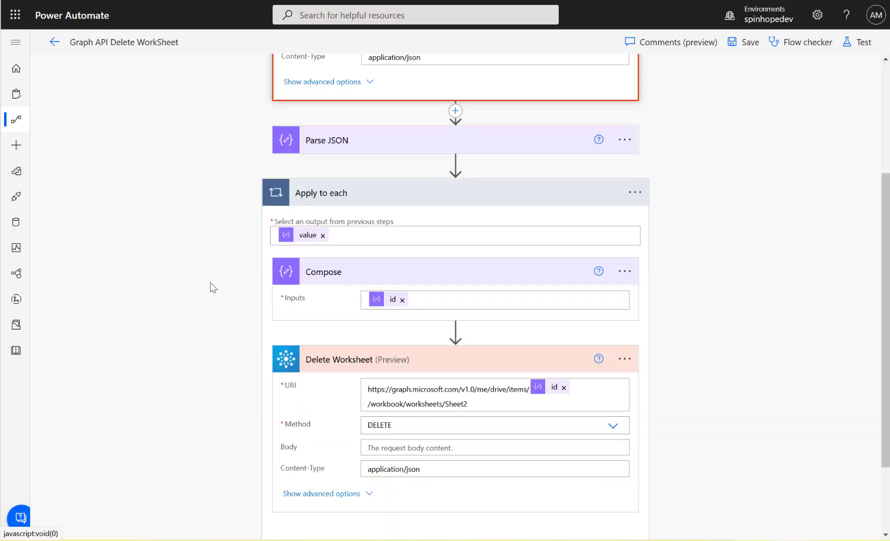
{"action": "scroll", "coordinate": [213, 288], "scroll_direction": "up", "scroll_amount": 5}
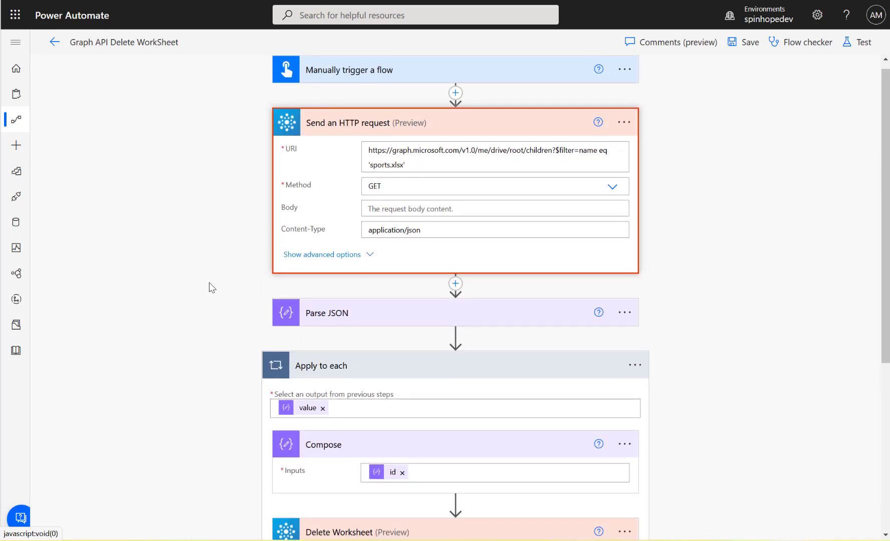